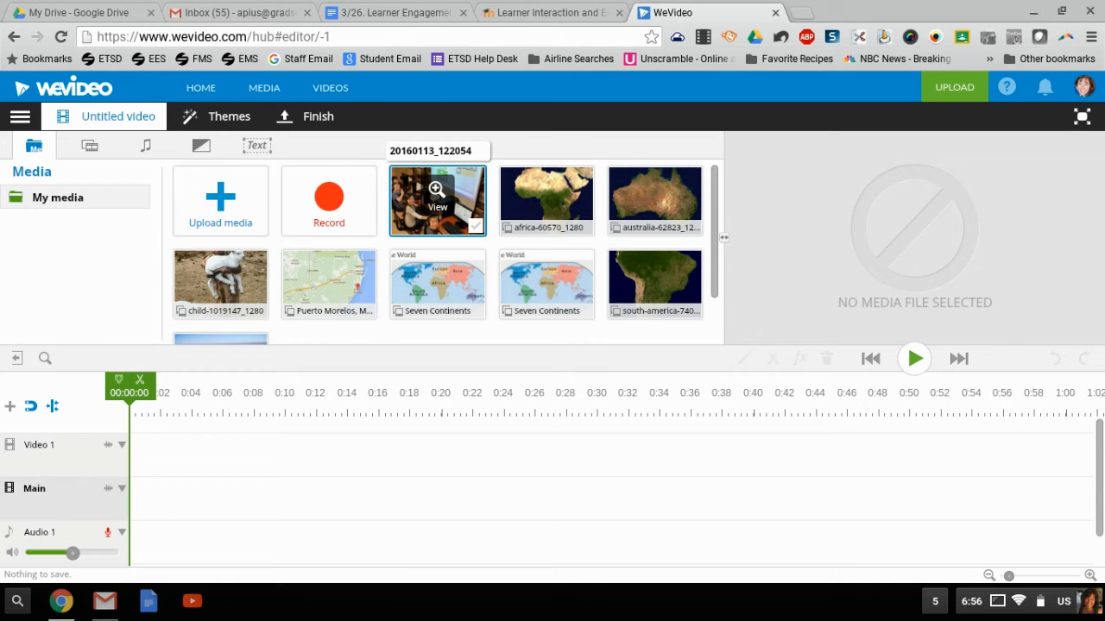
Place the 20160113_122054 photo at the start of the Main track.
left_click_drag(436, 194, 377, 503)
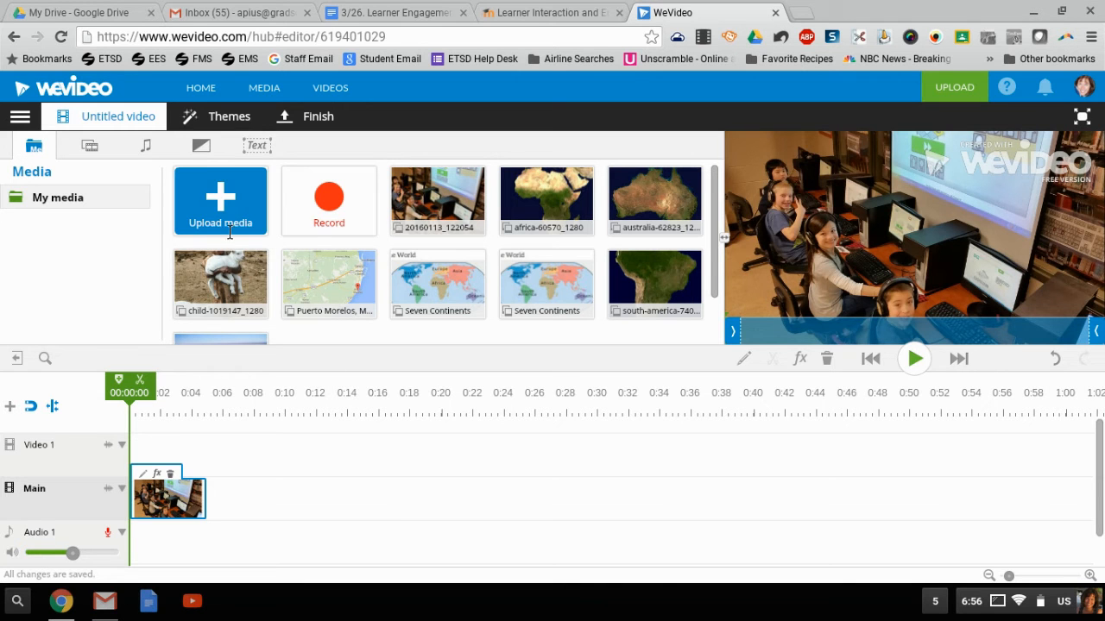
Import flag-90420_1920.jpg from Google Drive and place it after the classroom photo on the Main track.
left_click(224, 199)
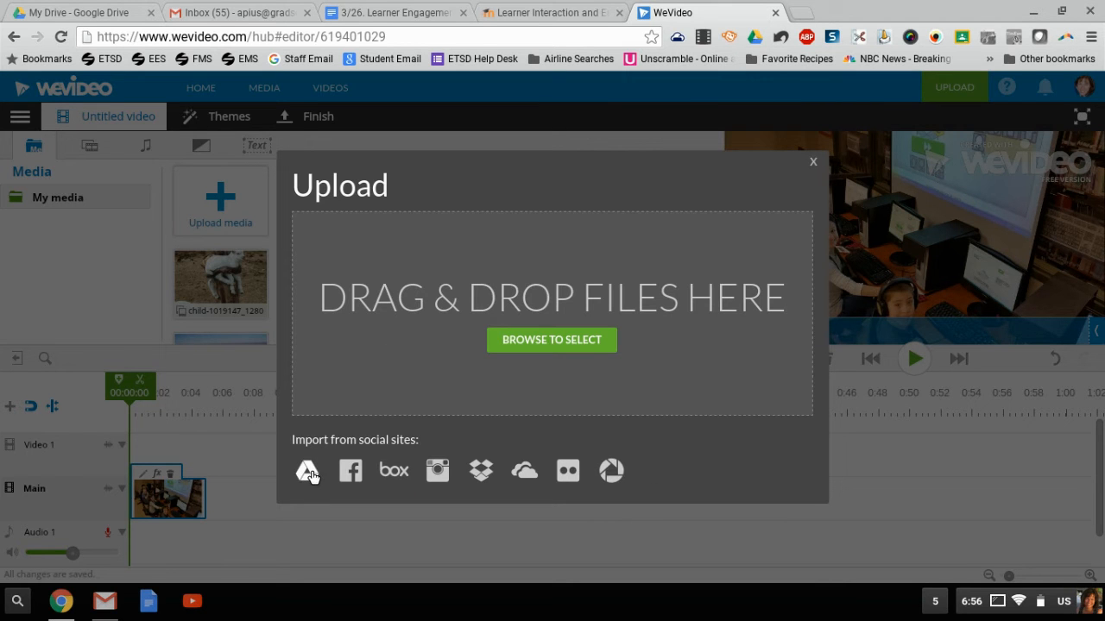
left_click(309, 472)
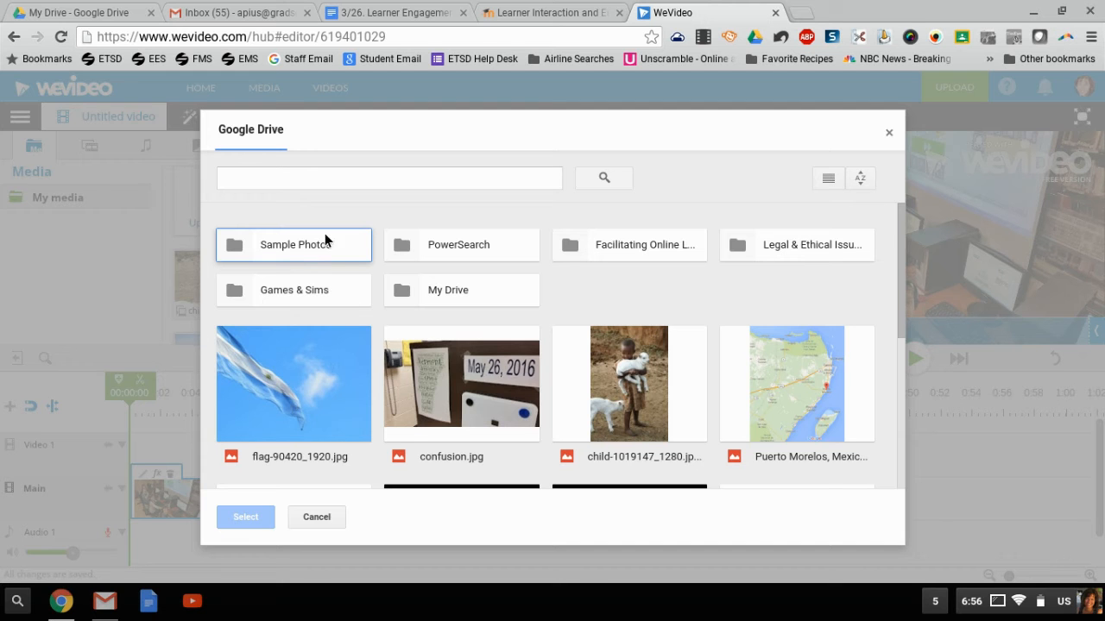
left_click(321, 386)
left_click(247, 523)
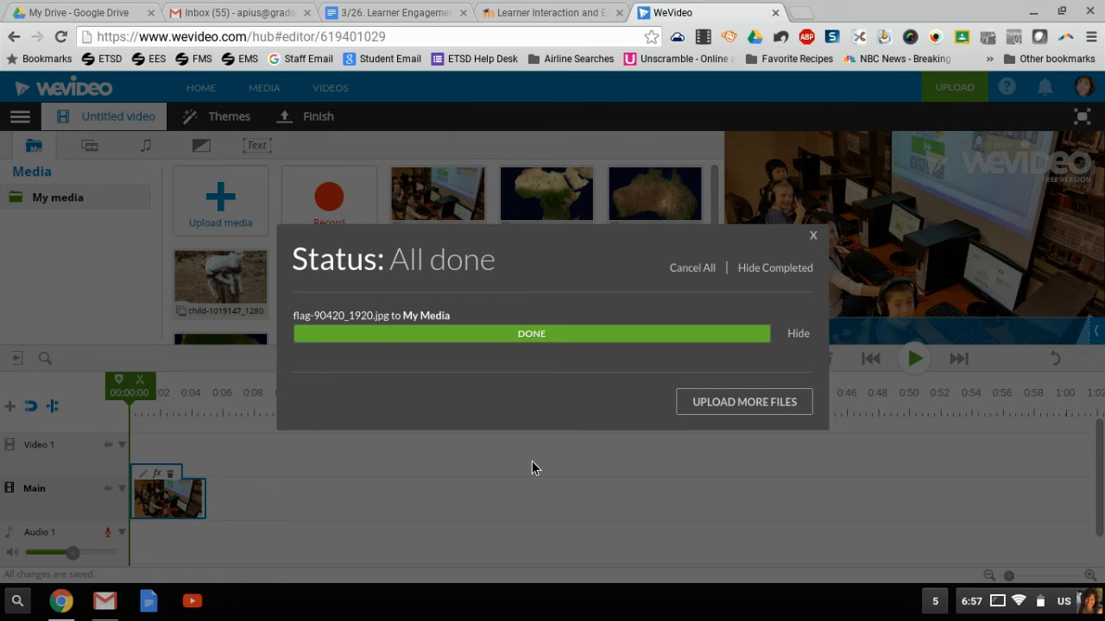
left_click(816, 236)
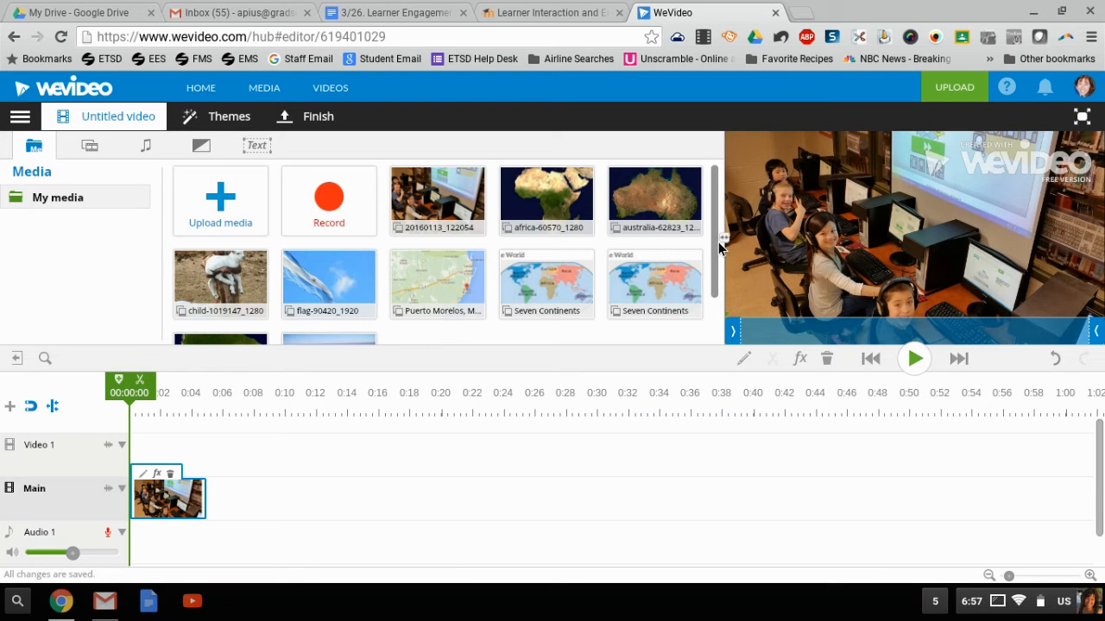
left_click_drag(717, 247, 712, 287)
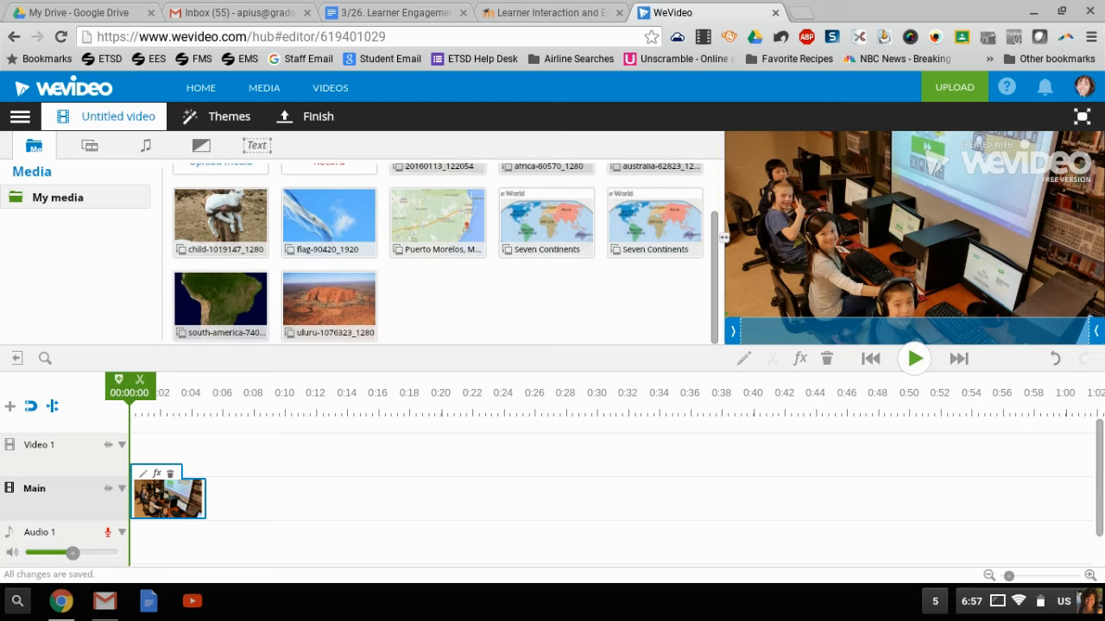
left_click_drag(366, 222, 281, 494)
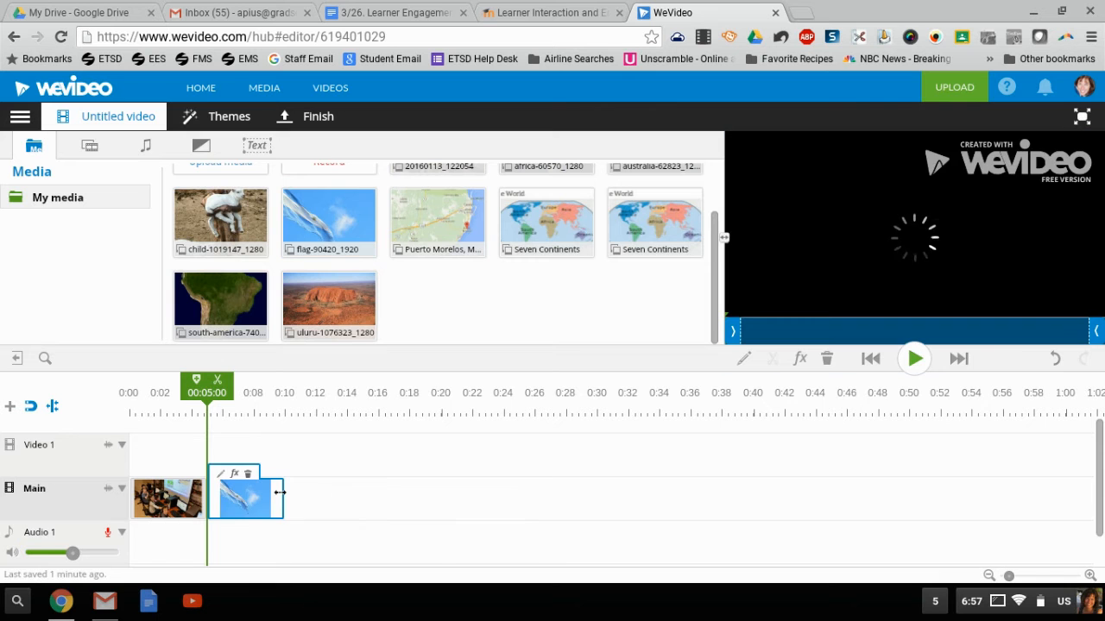
Upload machu-picchu-1072063_1280.jpg from the Downloads folder and place it after the flag on the Main track.
scroll(506, 283, "up", 2)
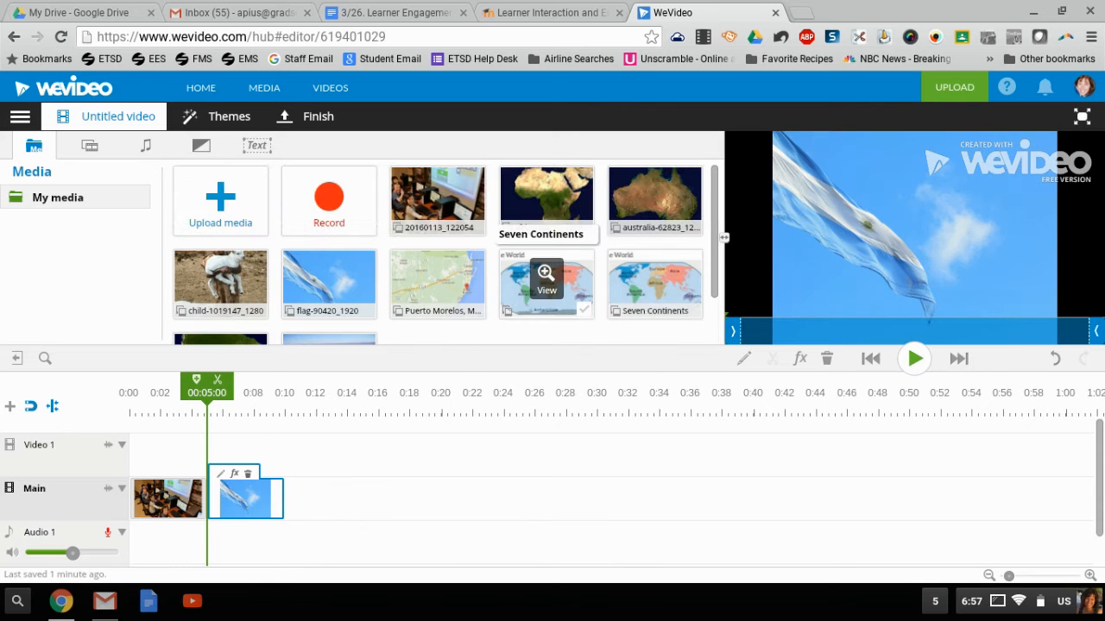
left_click(217, 190)
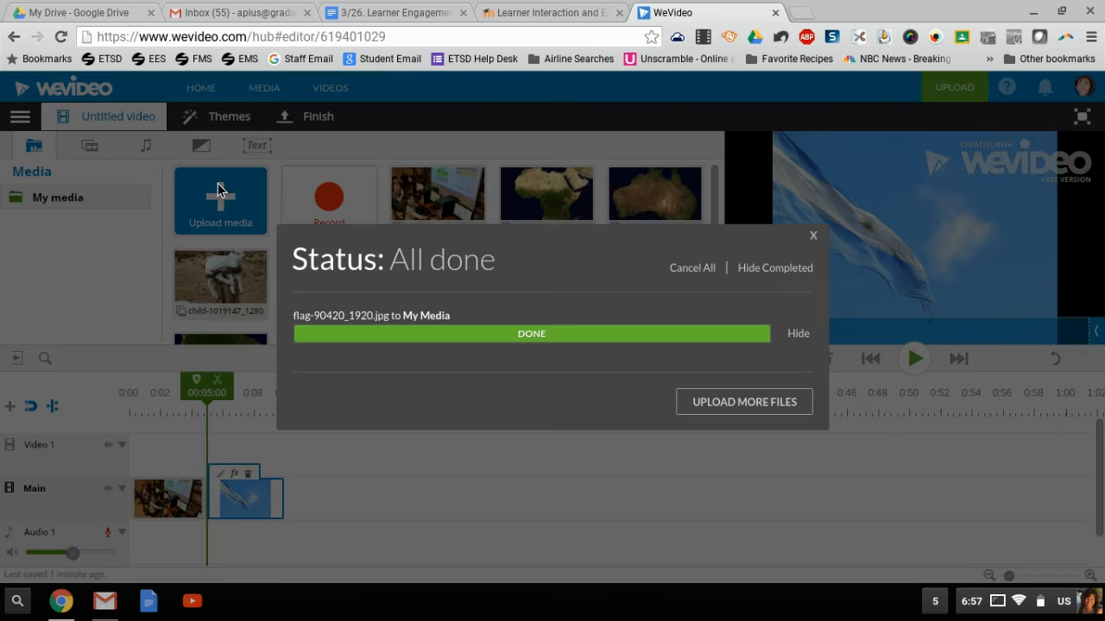
left_click(793, 412)
left_click(579, 333)
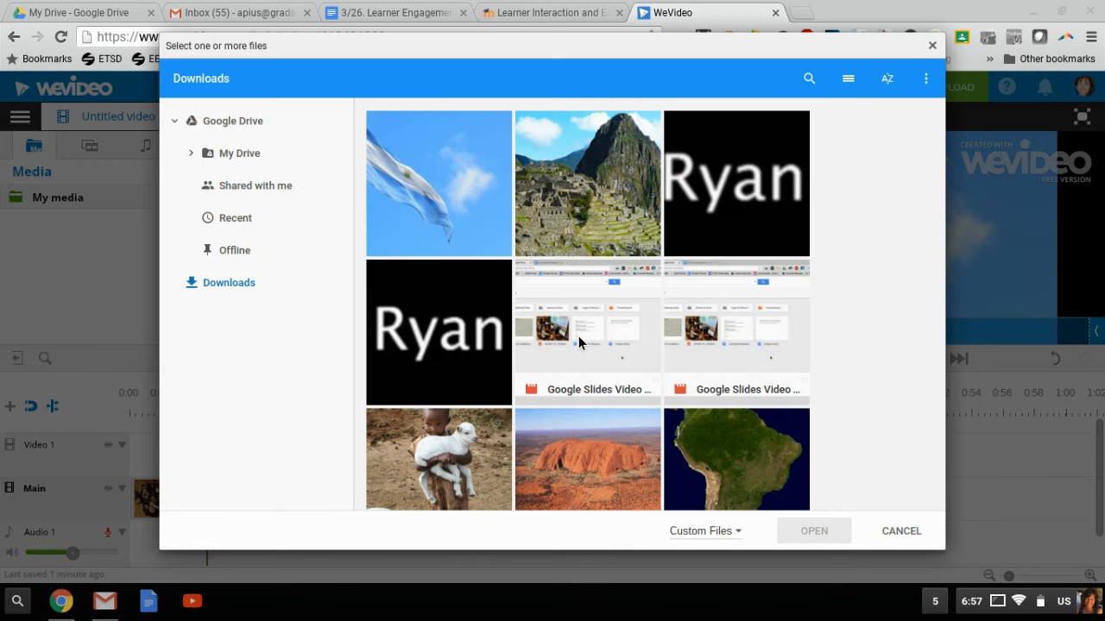
left_click(593, 183)
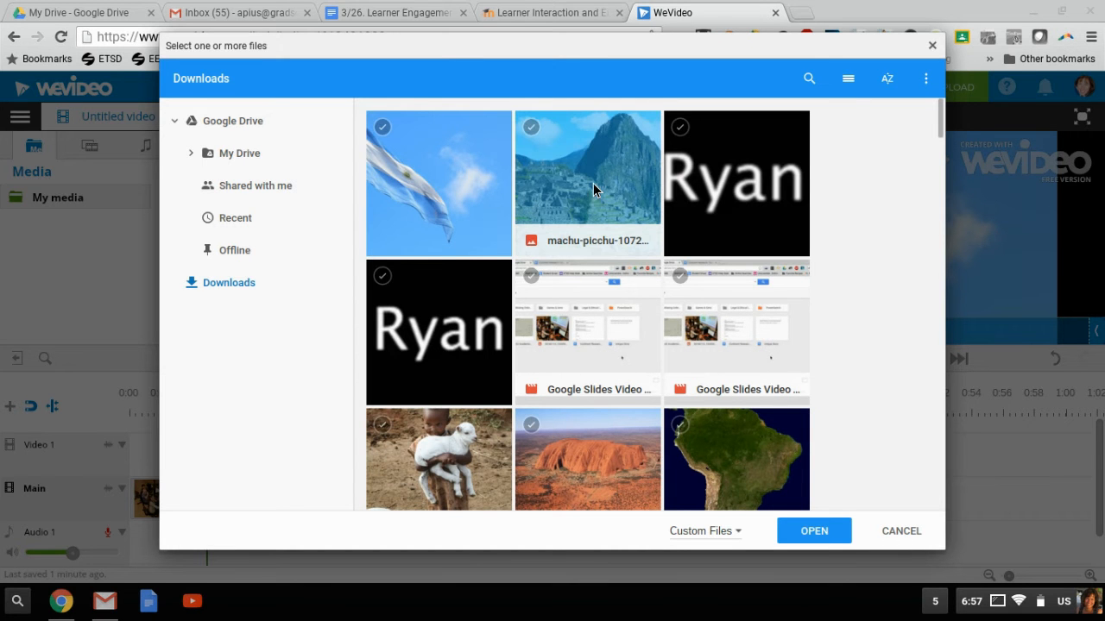
left_click(813, 541)
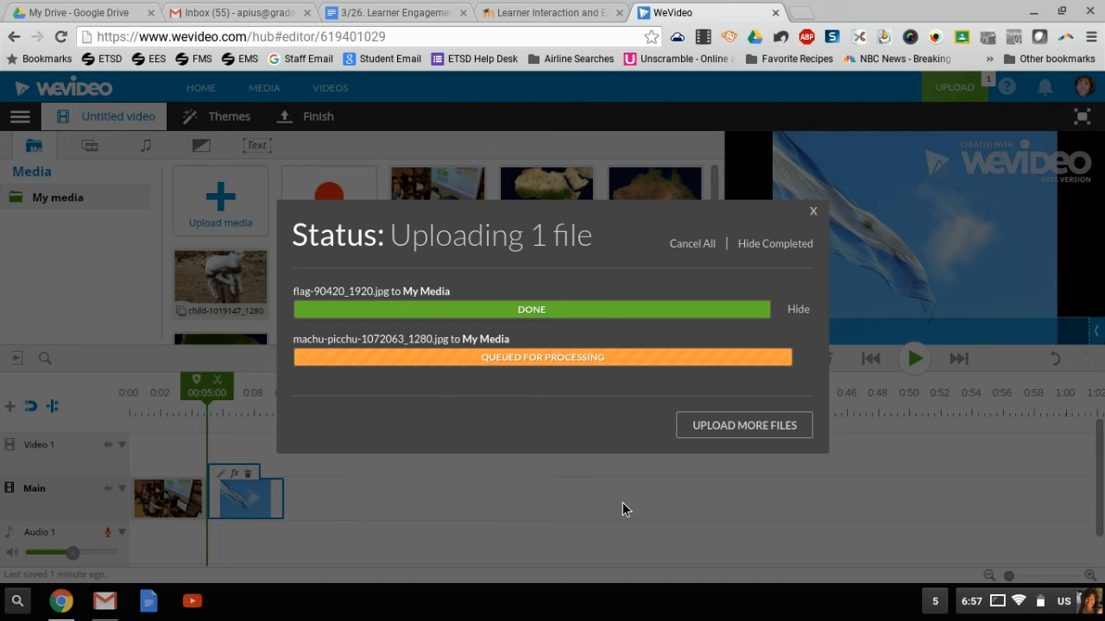
left_click(815, 214)
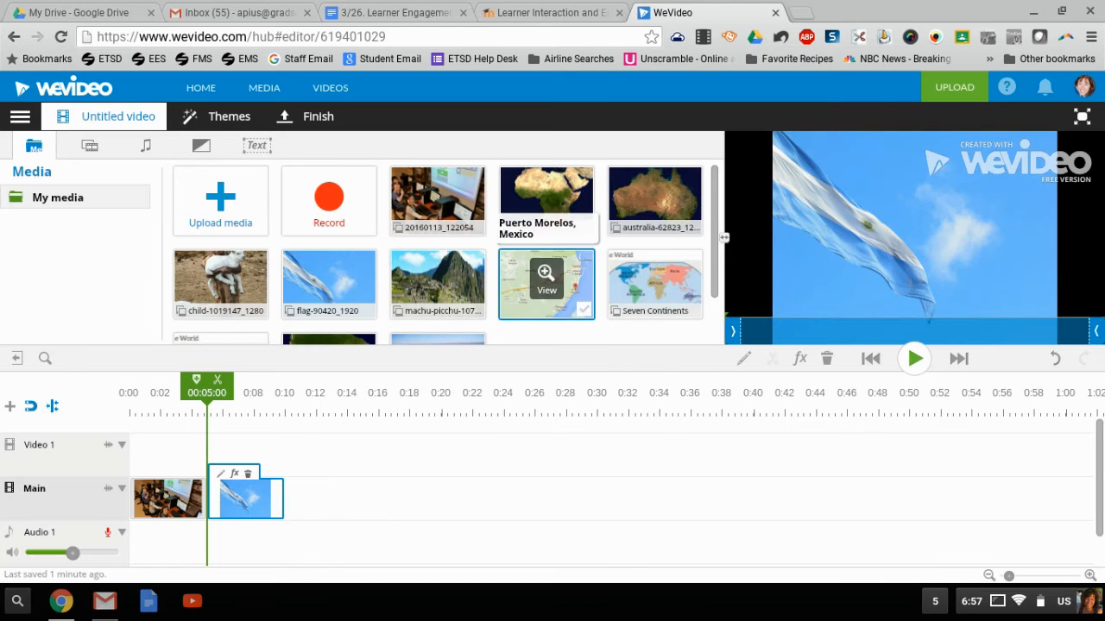
left_click_drag(437, 276, 330, 499)
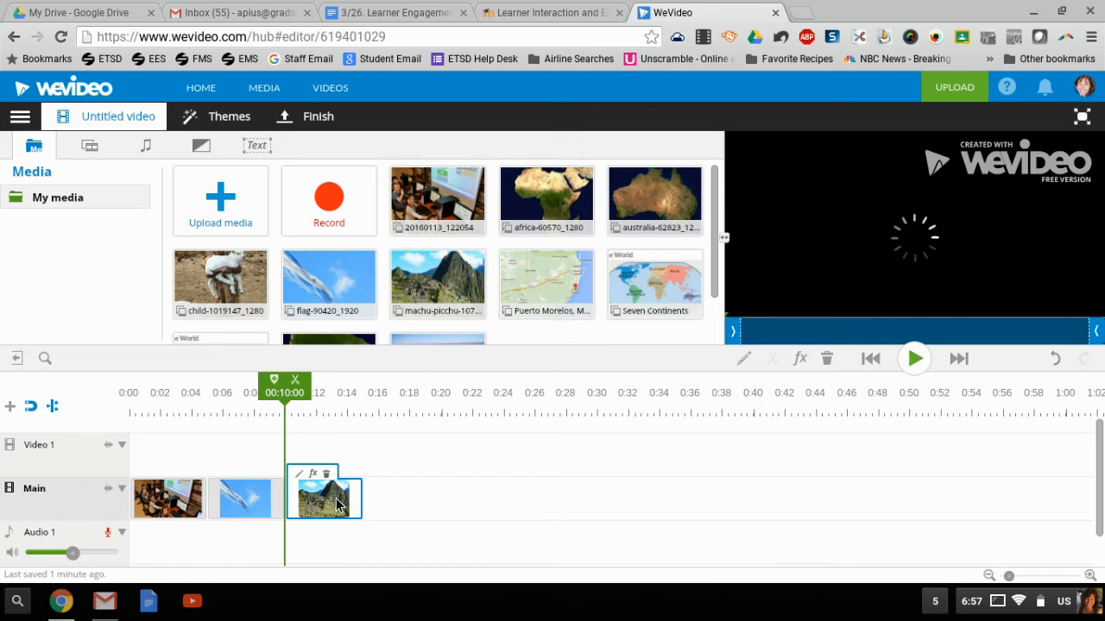
Add the Puerto Morelos map to the end of the Main track and the Seven Continents map to its beginning.
left_click_drag(560, 285, 417, 502)
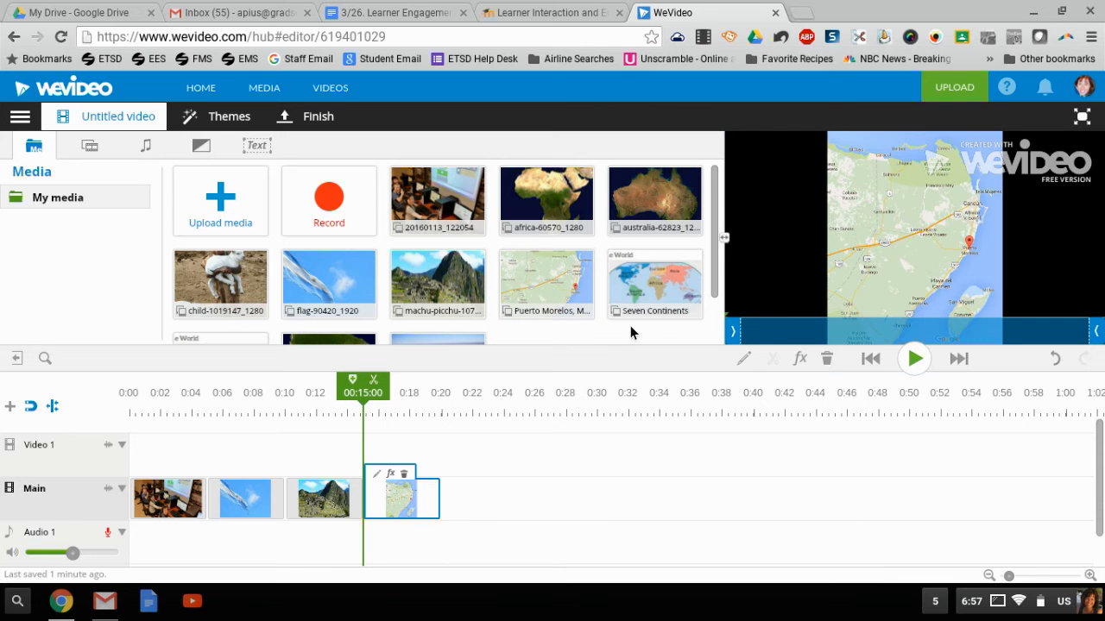
left_click_drag(630, 298, 168, 499)
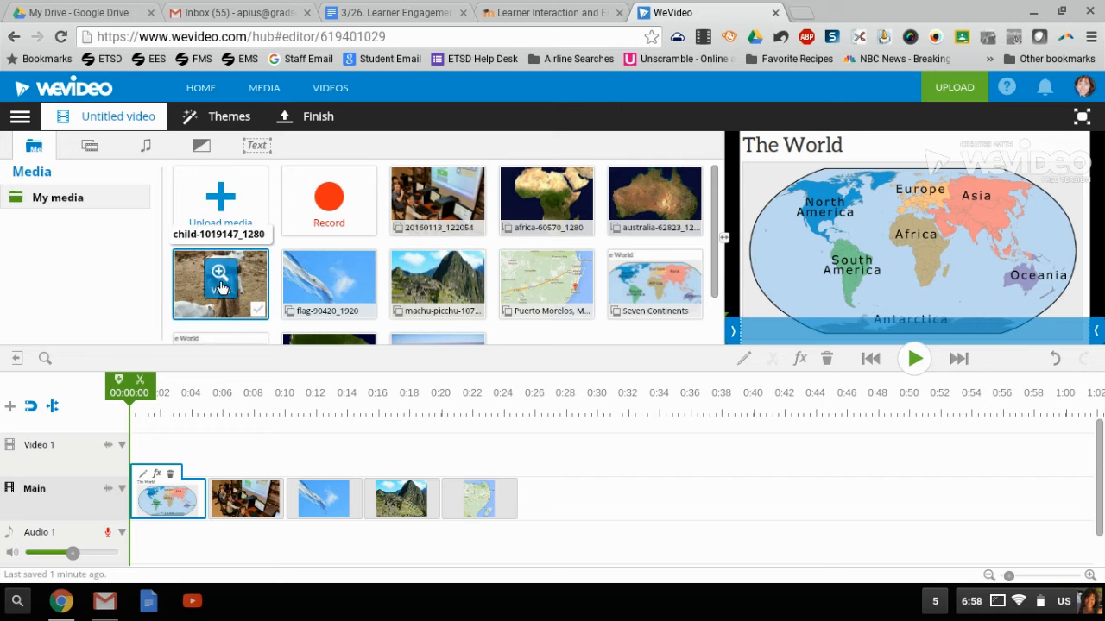
Add the child-1019147_1280 photo after the Puerto Morelos map and move the Machu Picchu clip to the end of the Main track.
left_click_drag(220, 278, 572, 482)
left_click_drag(418, 501, 655, 493)
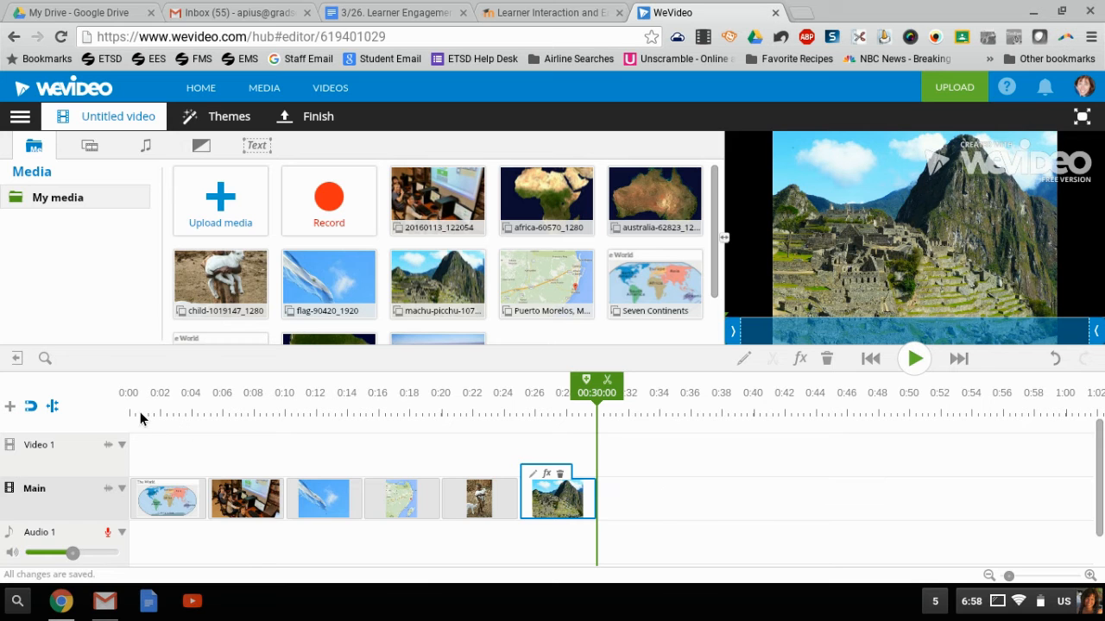
Preview the video at 00:21:16 on the child photo and enlarge the timeline scale slightly.
left_click_drag(594, 387, 466, 383)
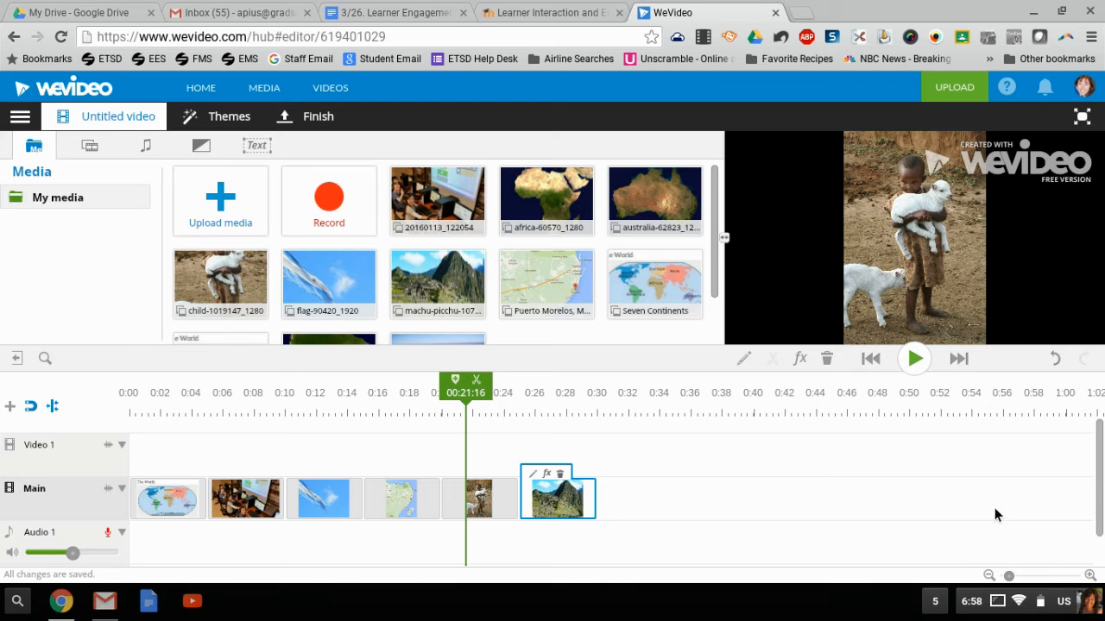
left_click(1089, 576)
left_click(1092, 576)
left_click(1093, 576)
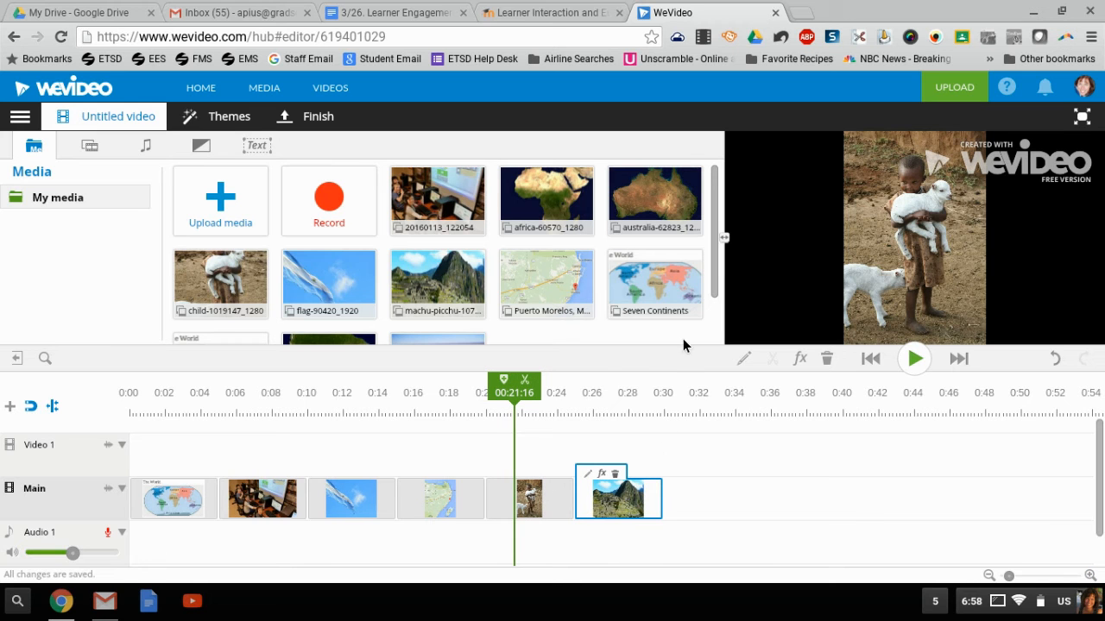
left_click(1090, 576)
left_click(1089, 575)
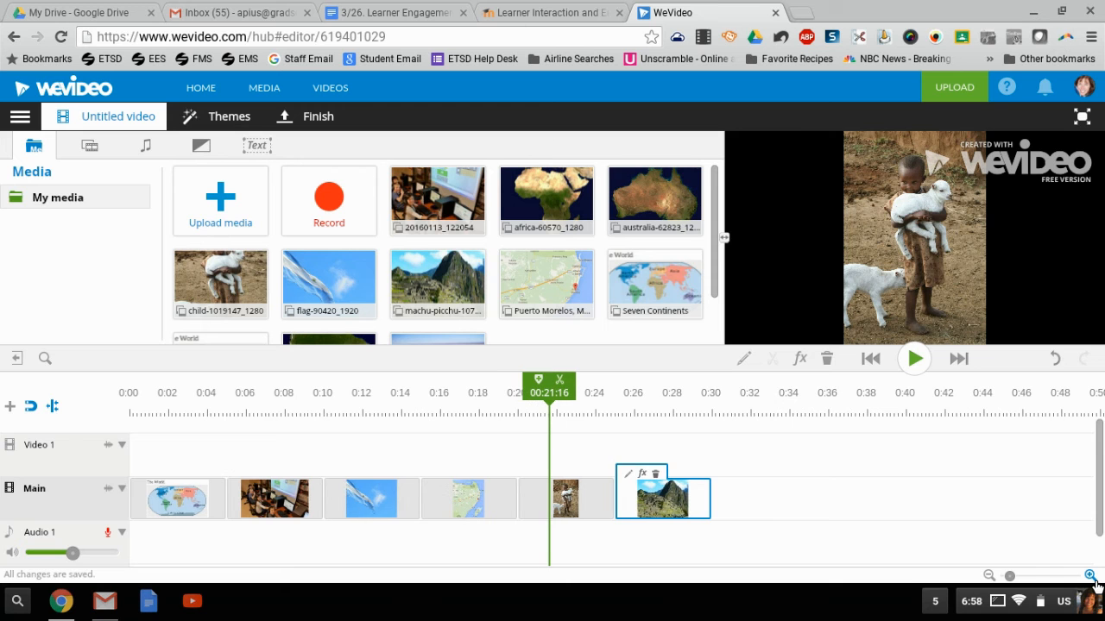
left_click(989, 575)
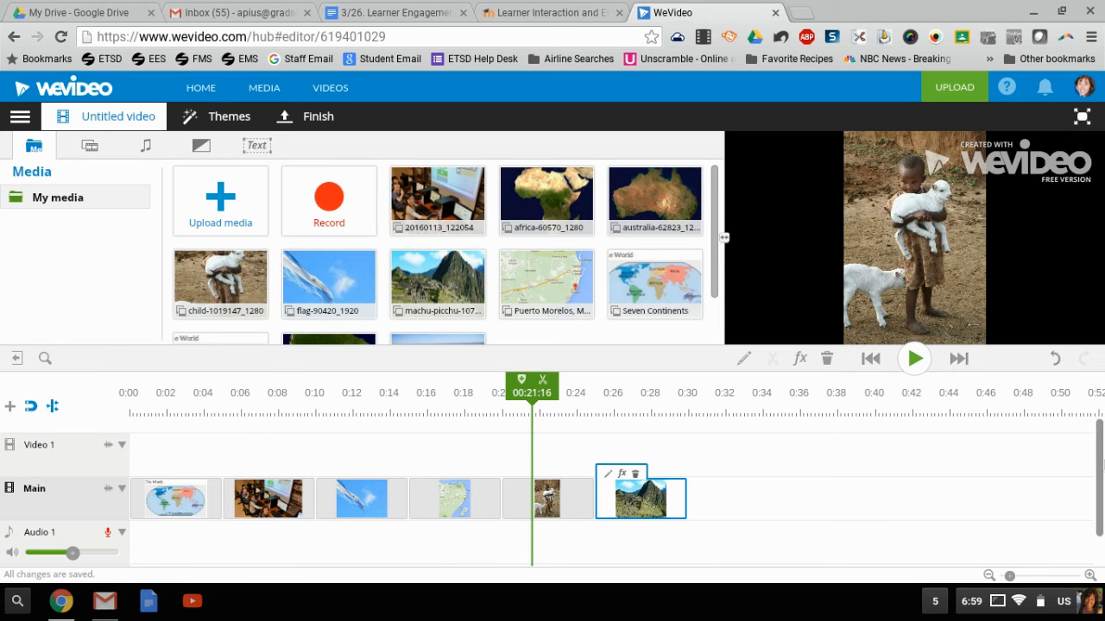
Trim the end of the Seven Continents map clip so that it lasts about 4 seconds.
scroll(1101, 466, "down", 1)
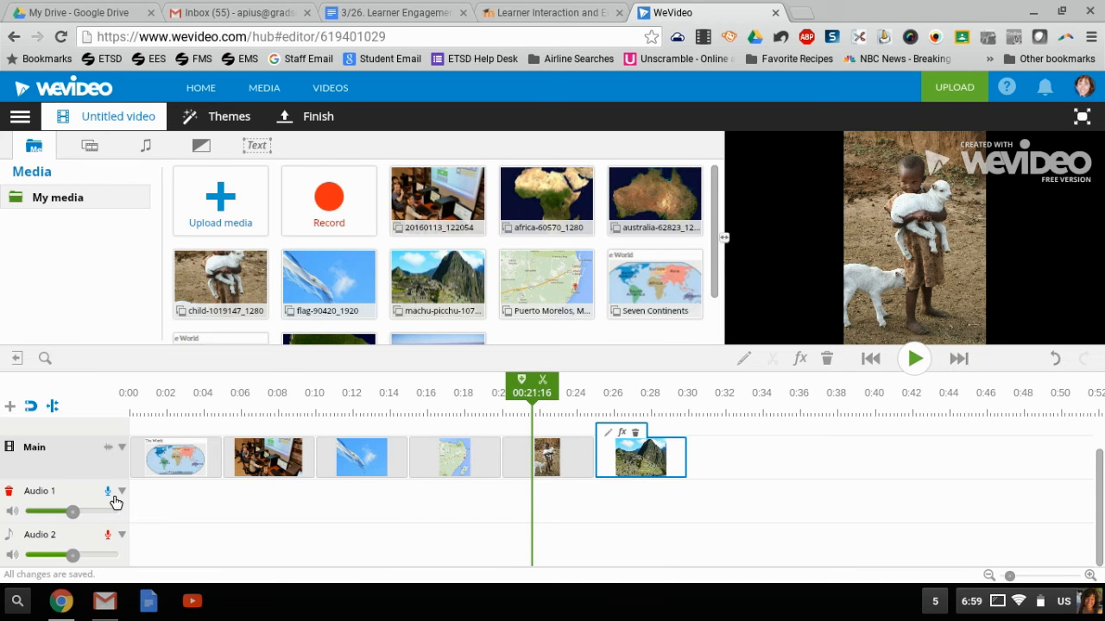
left_click(211, 464)
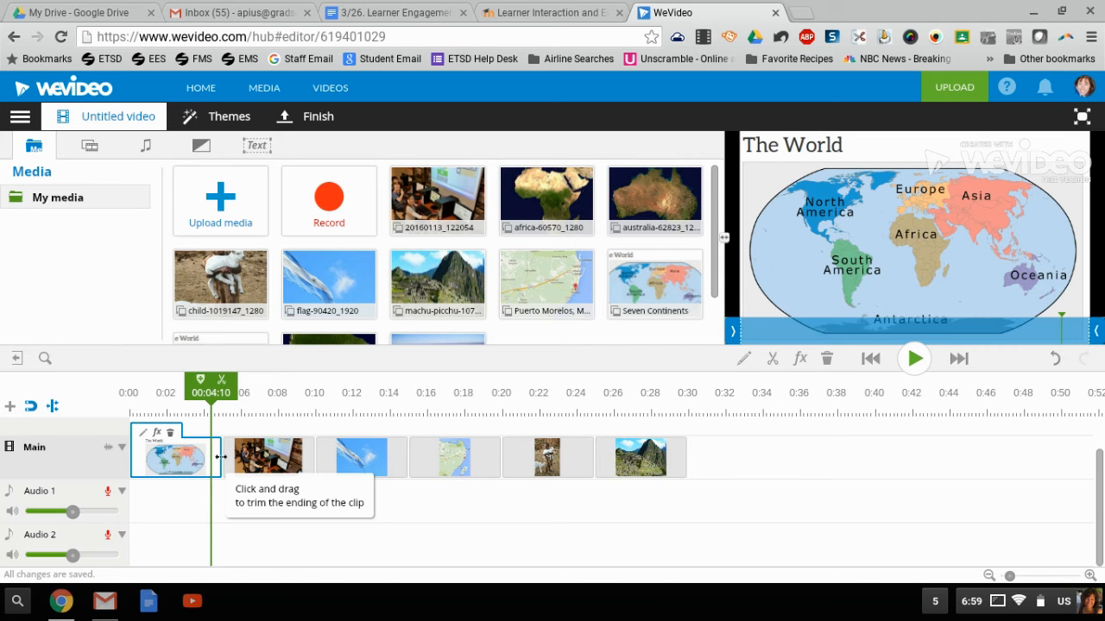
left_click_drag(221, 457, 200, 456)
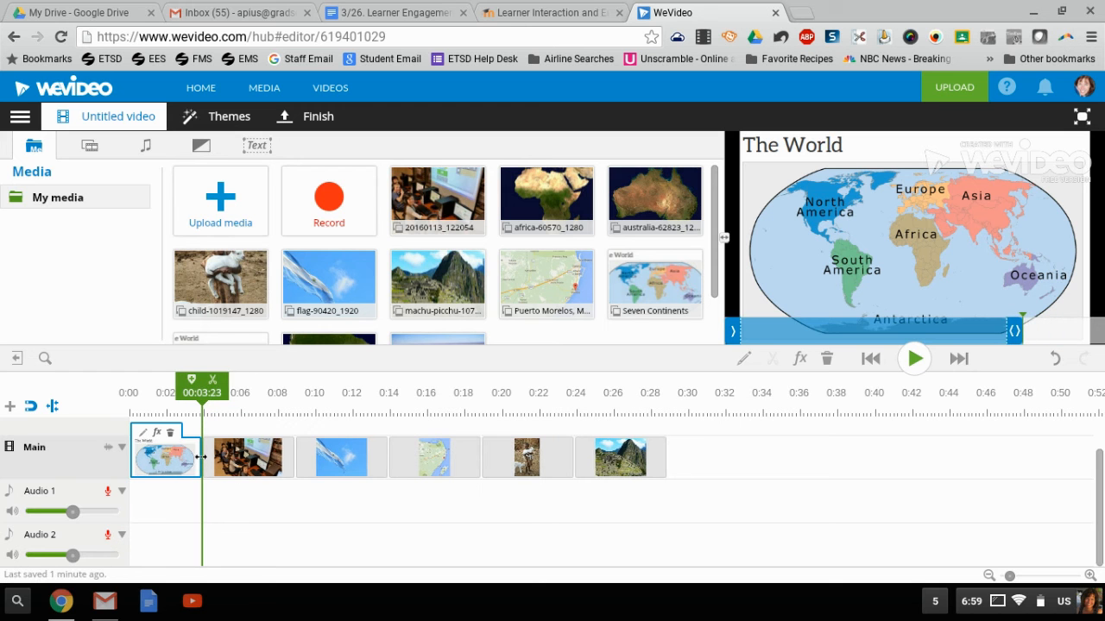
Add a Subtitle 1 text clip to the Video 1 track, starting where the flag clip begins.
left_click_drag(197, 384, 286, 385)
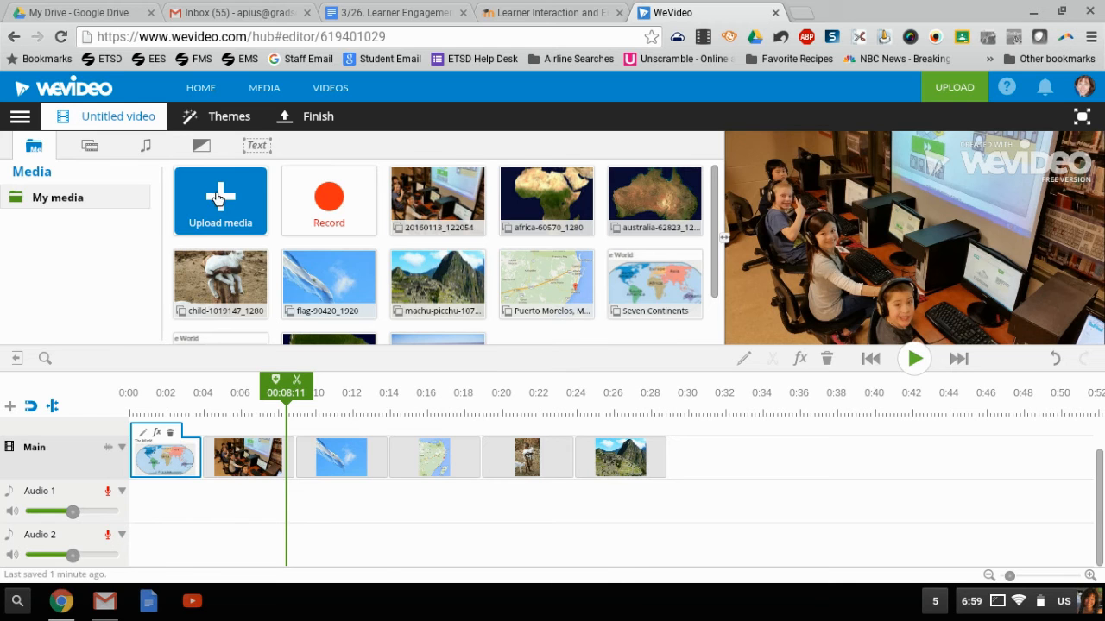
left_click(257, 147)
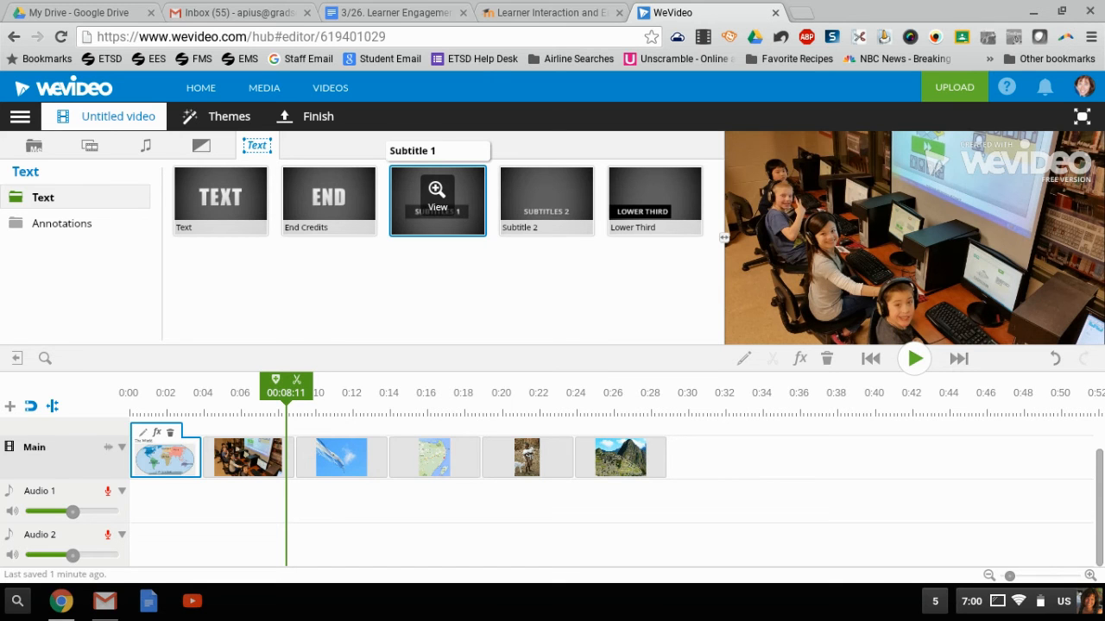
left_click_drag(437, 197, 333, 464)
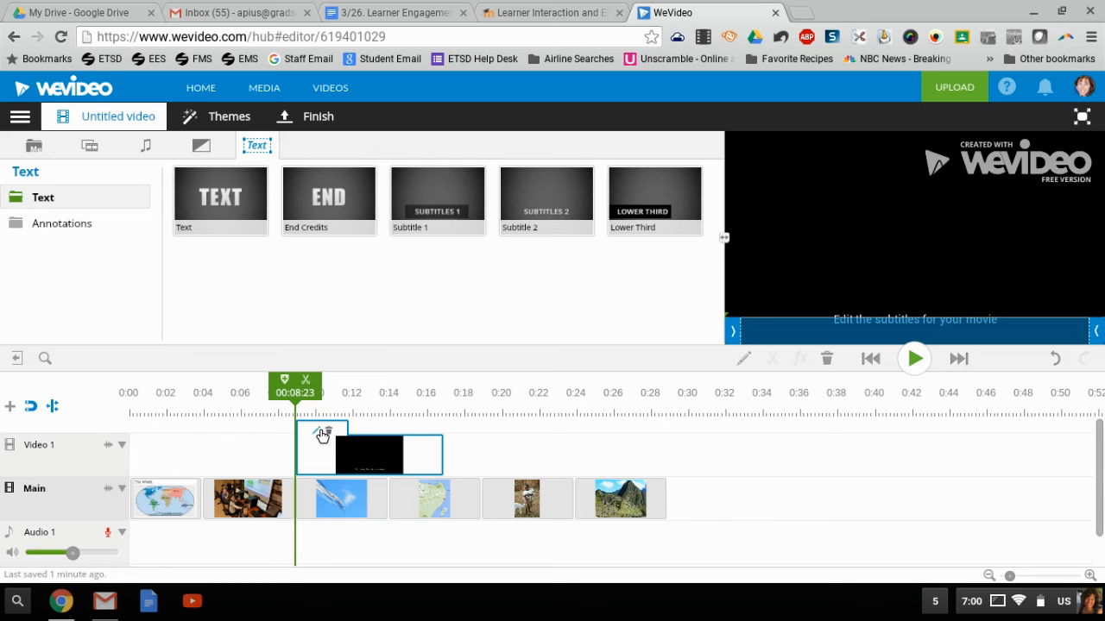
Replace the subtitle's placeholder text with "The Flag of Argentina".
left_click(318, 432)
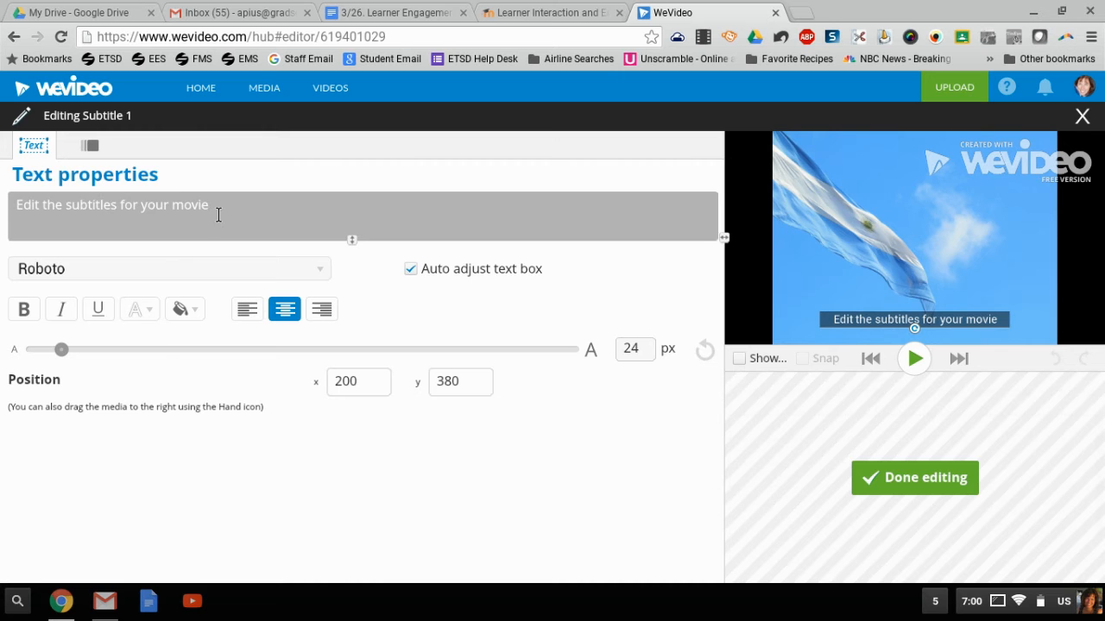
left_click_drag(217, 215, 9, 217)
type("The")
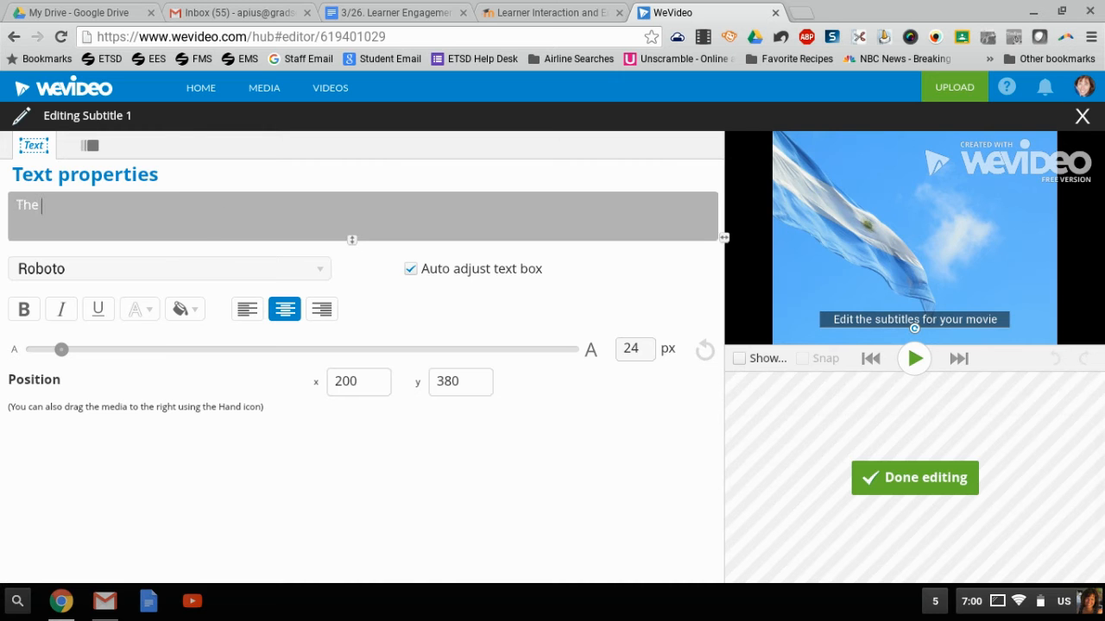
type(" Flag of ")
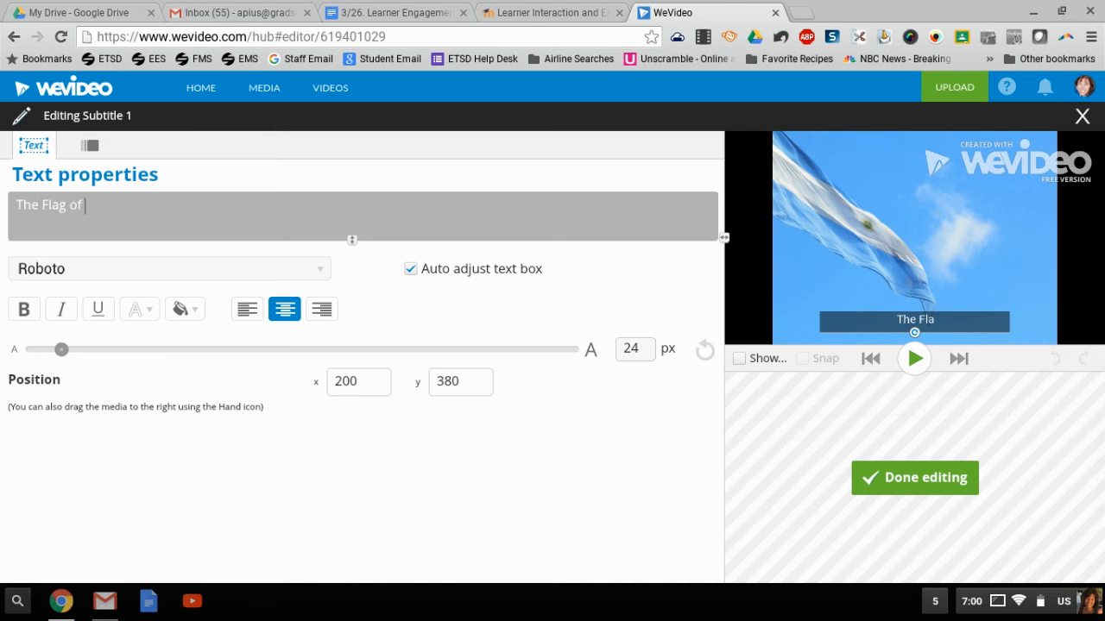
type("Argentina")
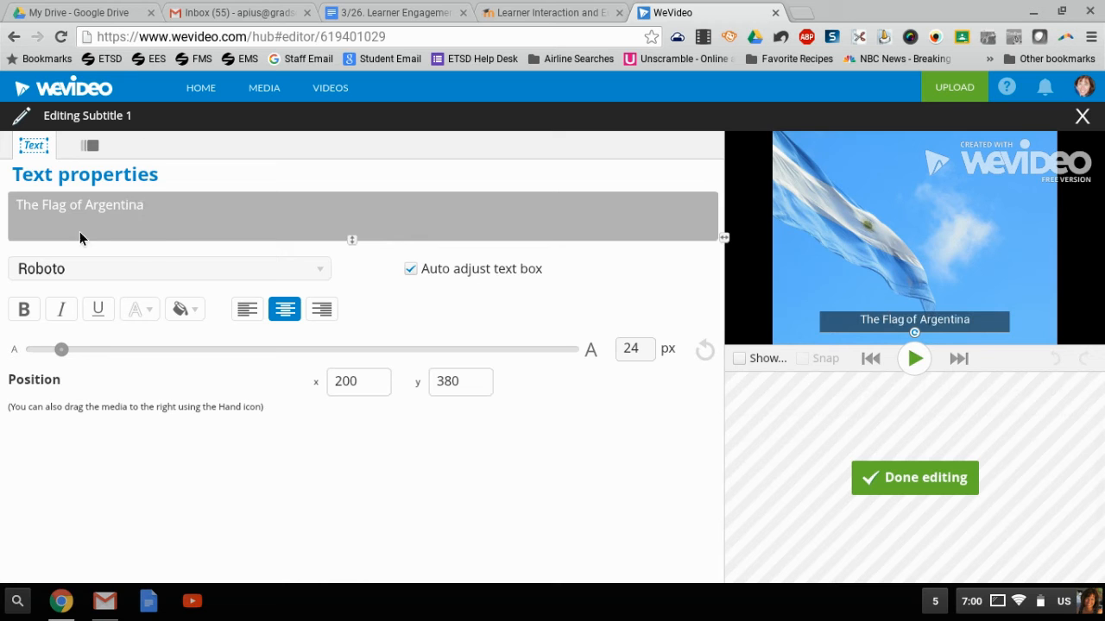
Change the font of the flag subtitle to Habibi.
left_click_drag(150, 212, 19, 216)
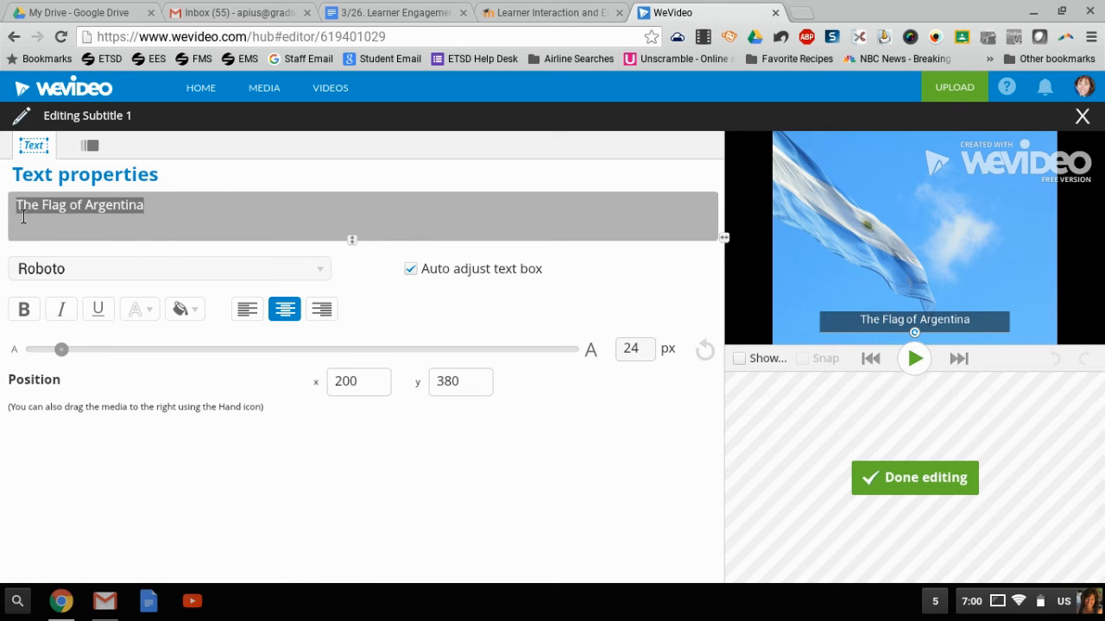
left_click(325, 271)
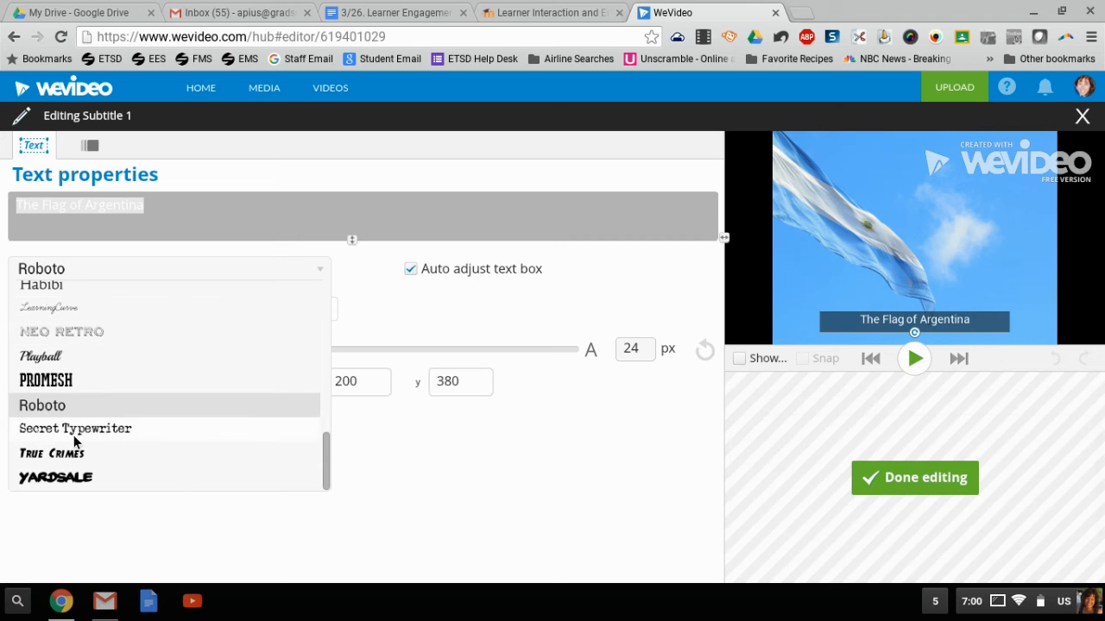
left_click(64, 288)
left_click(212, 226)
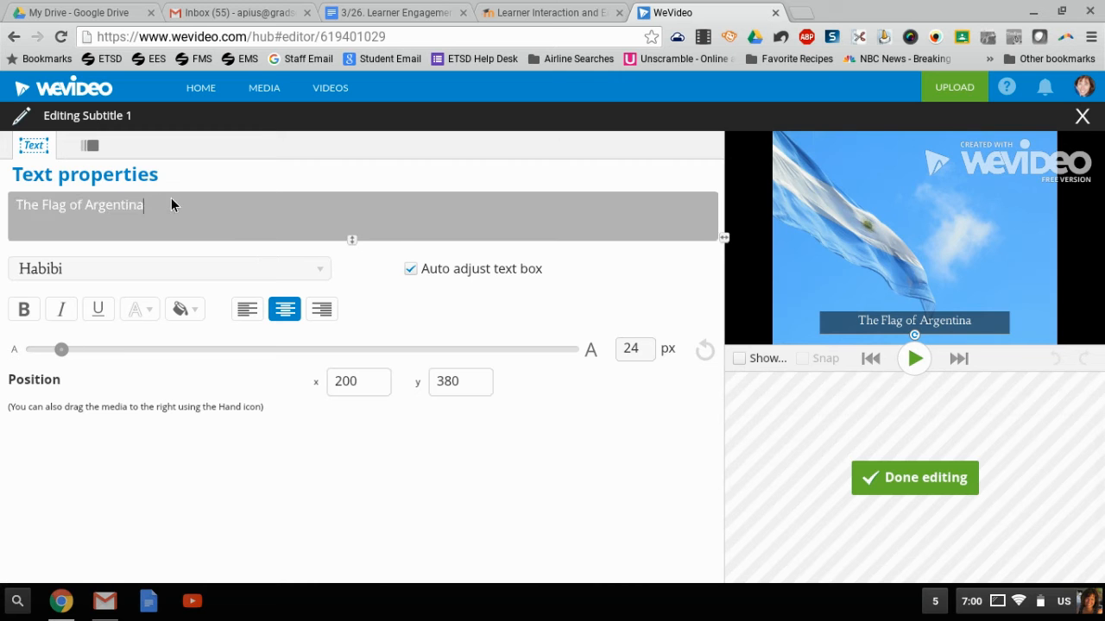
Set the flag subtitle's font size to 36 px and move it up to about x 285, y 94.
left_click_drag(151, 216, 9, 224)
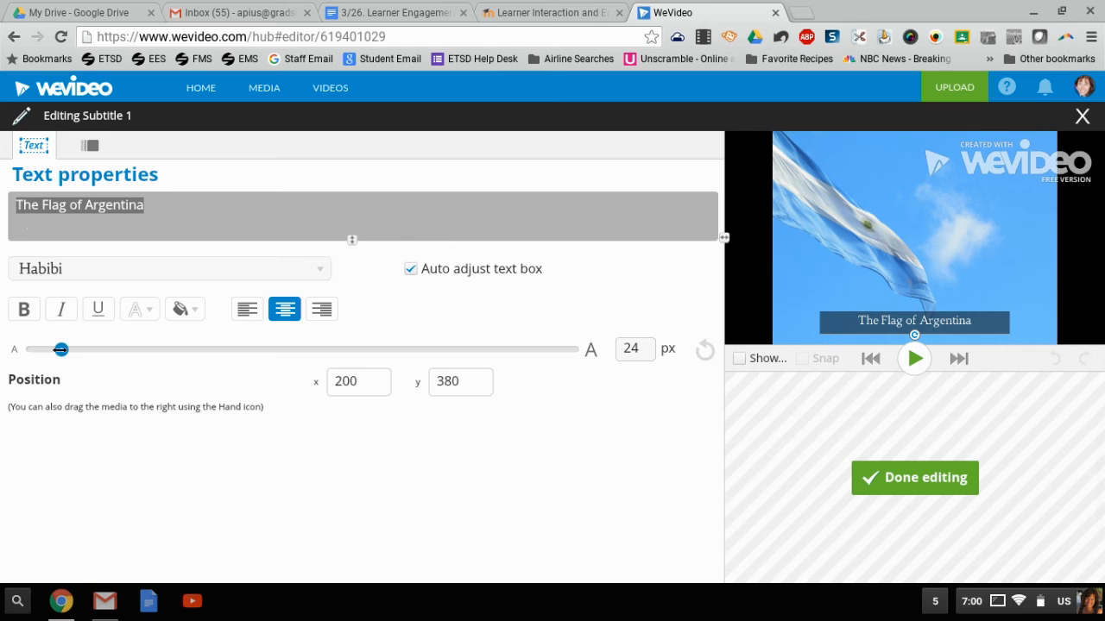
left_click_drag(61, 348, 96, 350)
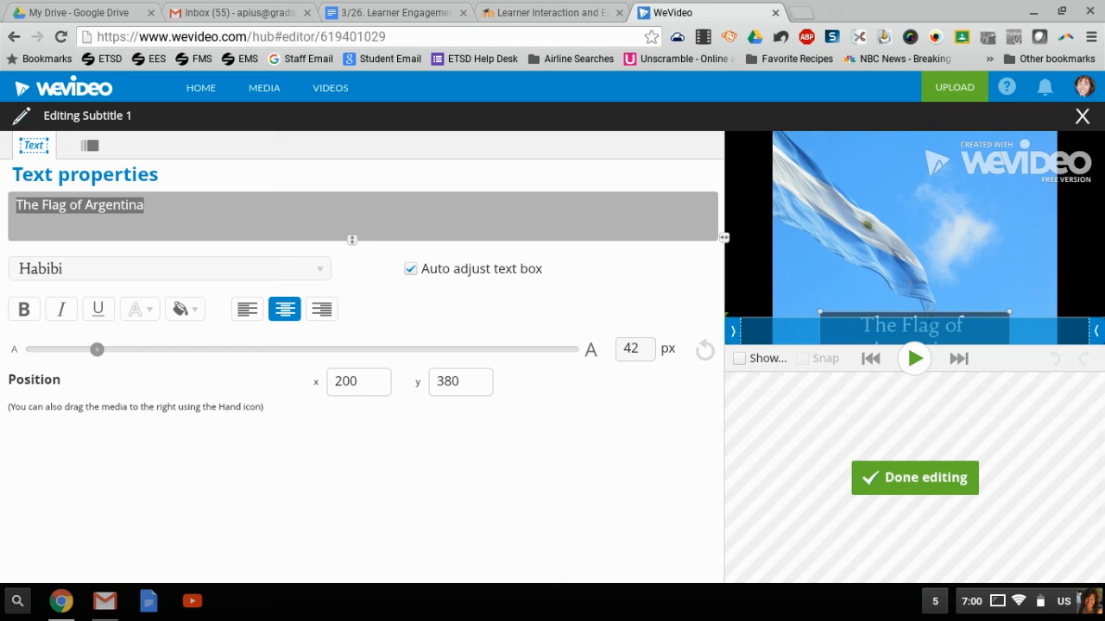
left_click_drag(882, 316, 923, 181)
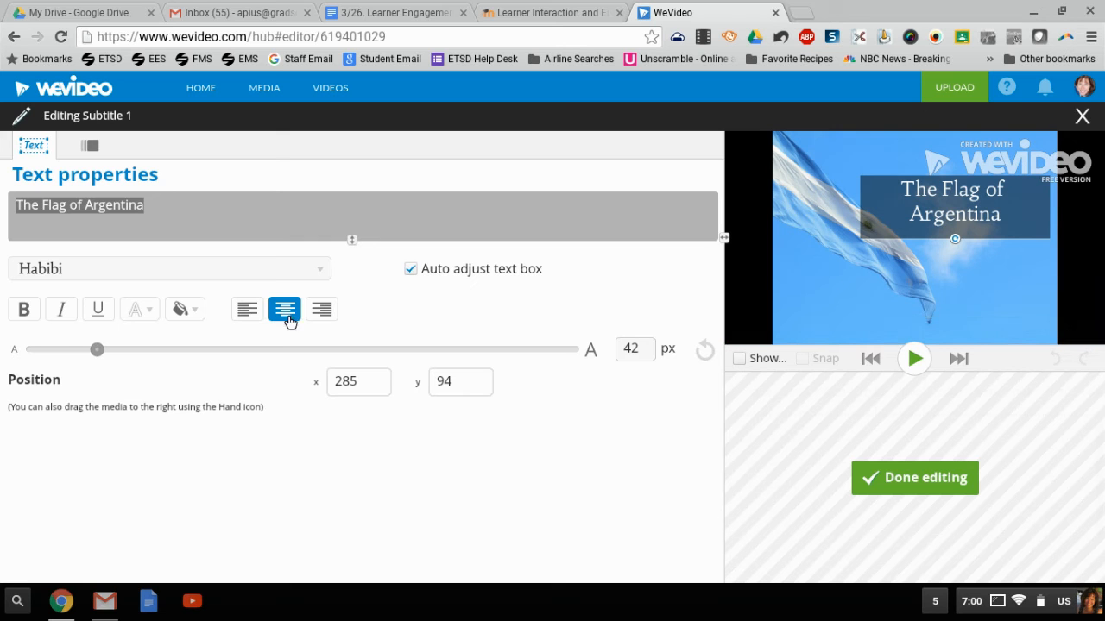
left_click_drag(96, 348, 83, 350)
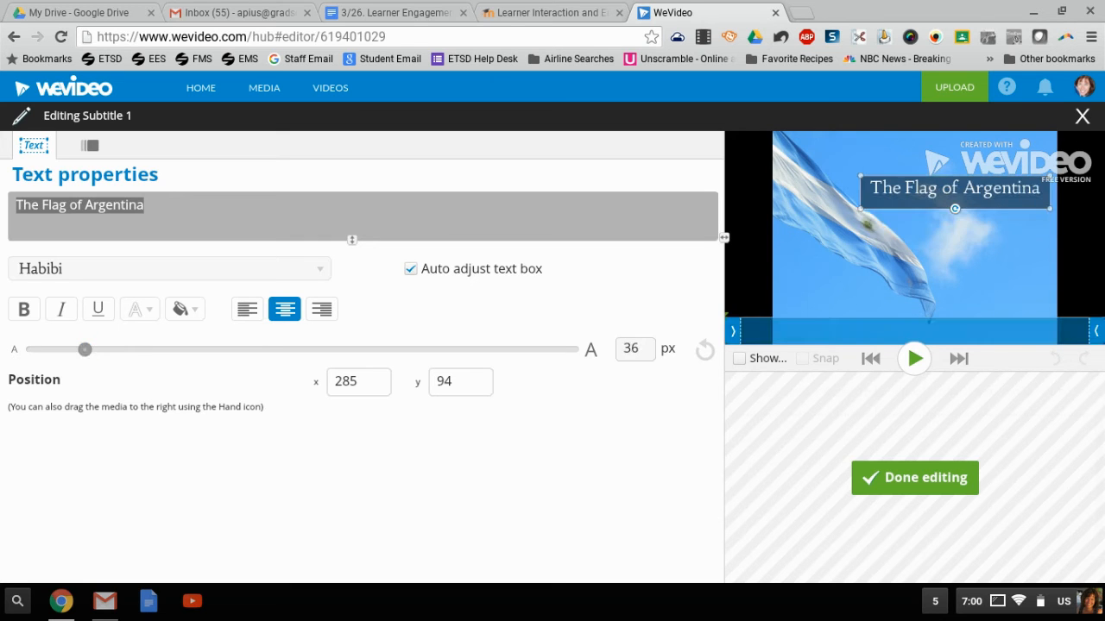
Enlarge the flag subtitle's text box so it starts at about x 254, right-align its text and finish editing.
left_click_drag(857, 211, 844, 215)
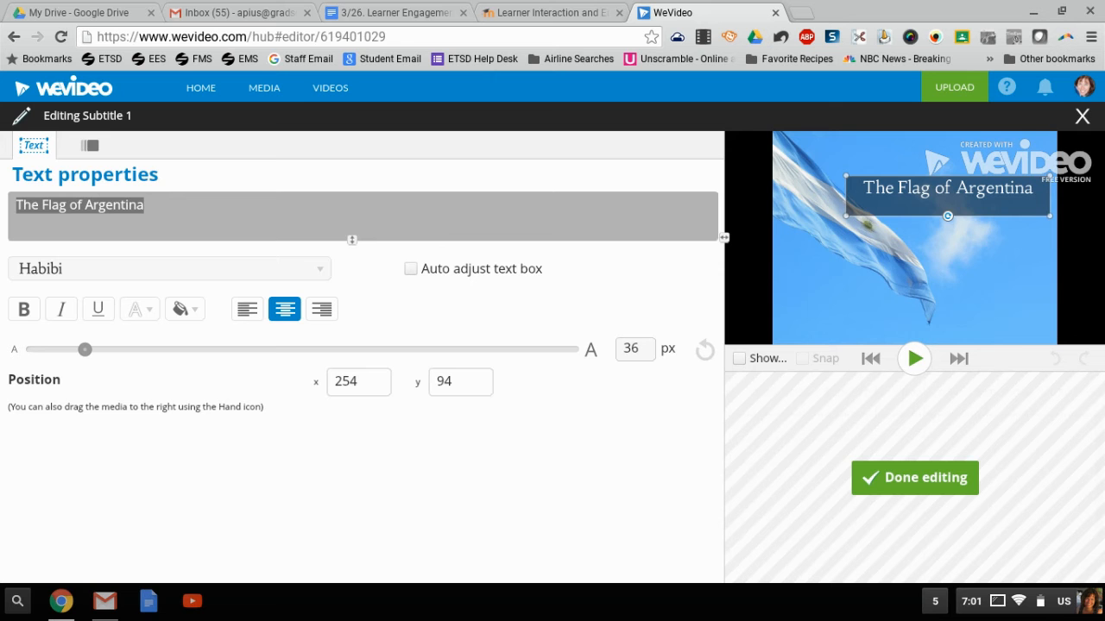
left_click(322, 309)
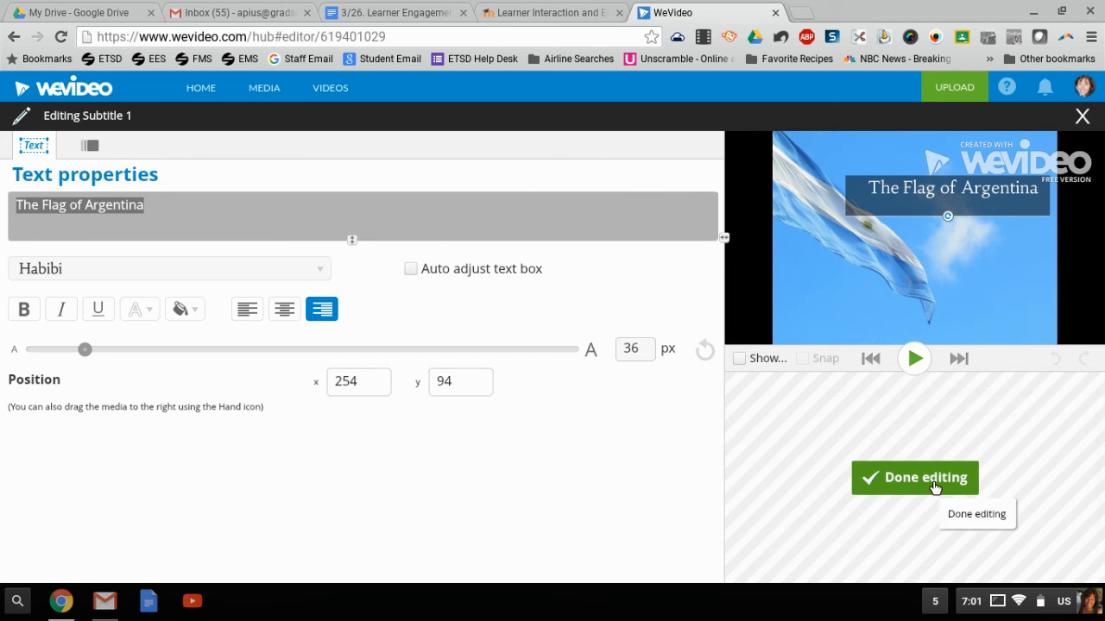
left_click(933, 489)
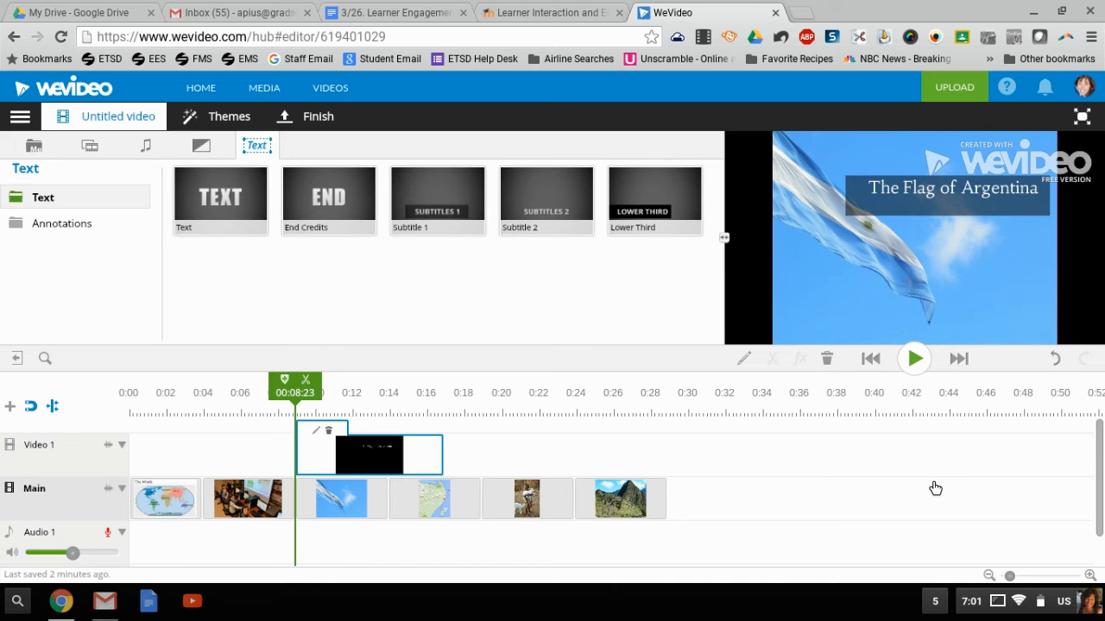
Play back the video from about 7 seconds to check how long the flag subtitle stays on.
left_click(289, 382)
left_click_drag(289, 382, 268, 384)
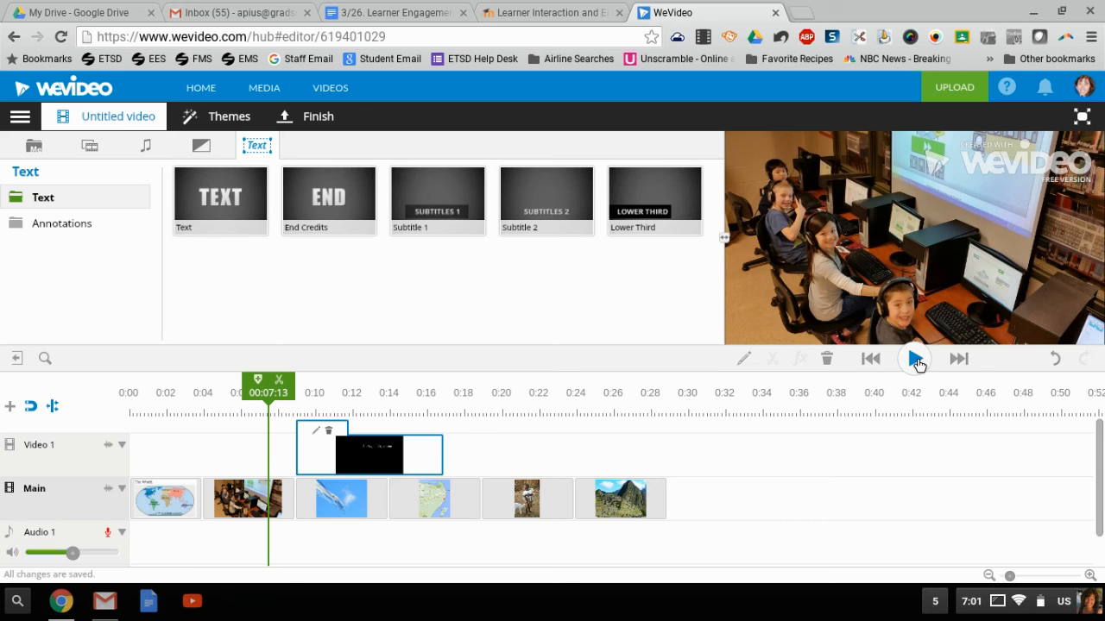
left_click(918, 362)
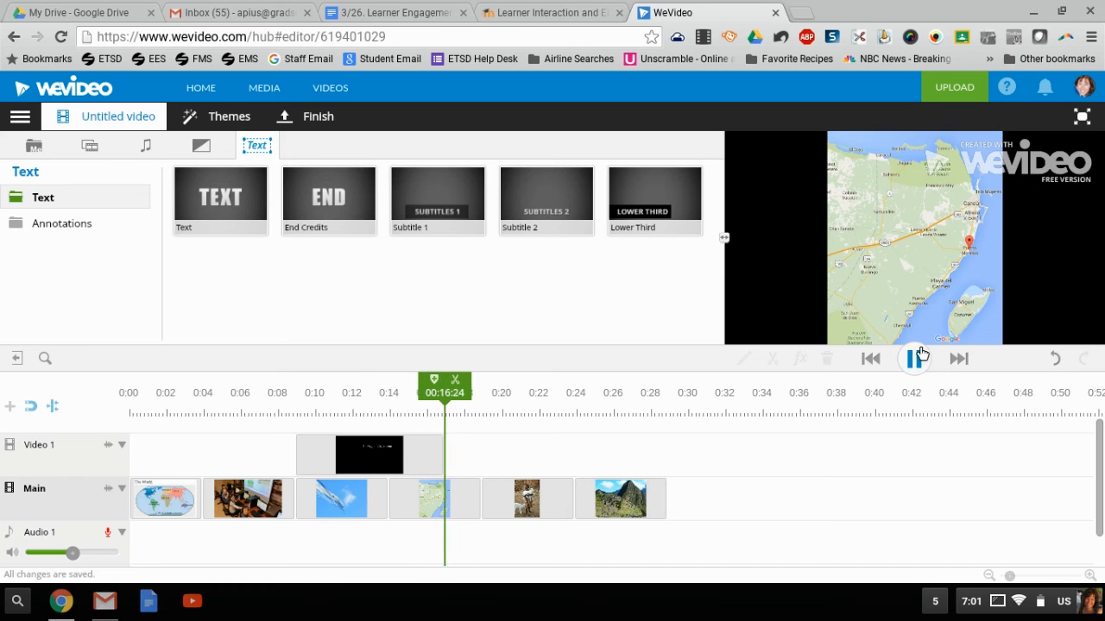
left_click(925, 363)
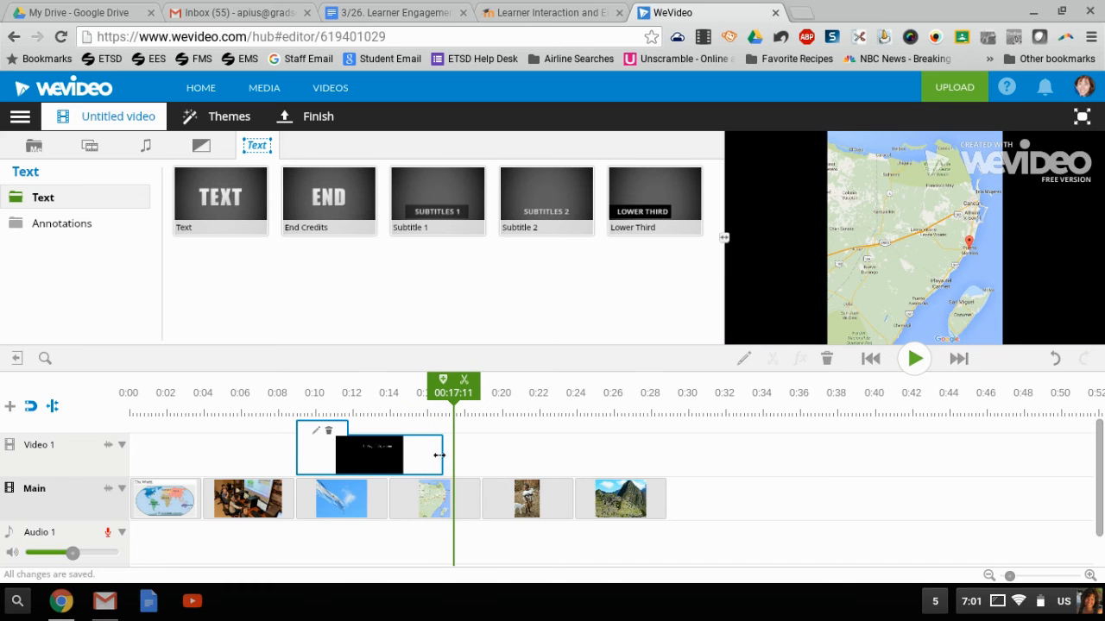
Trim the end of the flag subtitle to match the end of the flag clip, and preview the change from about 11 seconds.
left_click_drag(439, 455, 382, 461)
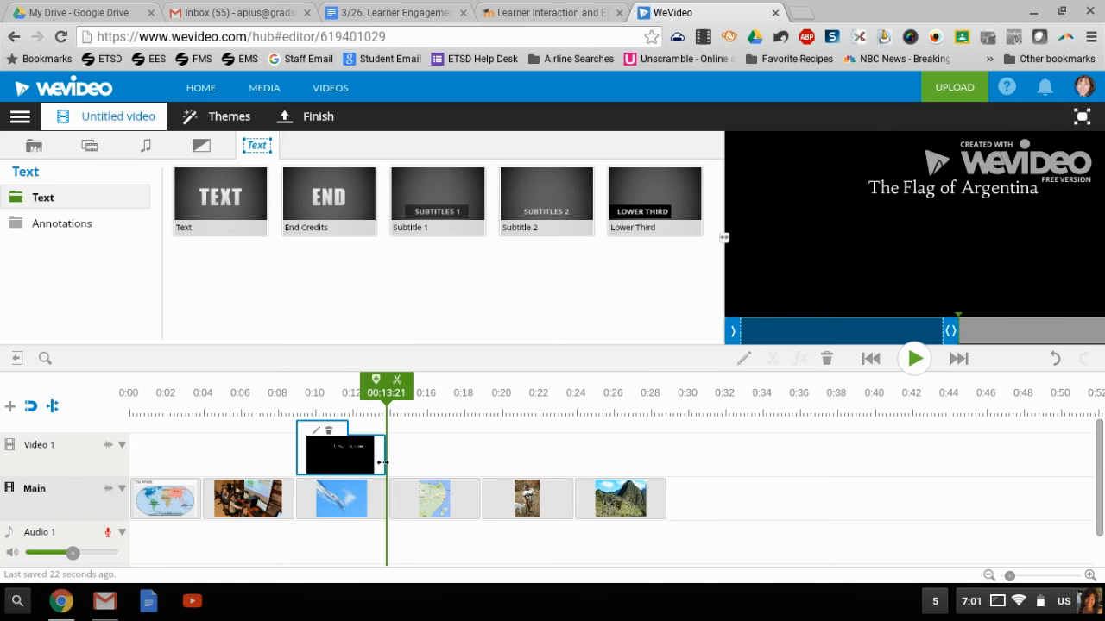
left_click(381, 394)
left_click_drag(382, 394, 335, 394)
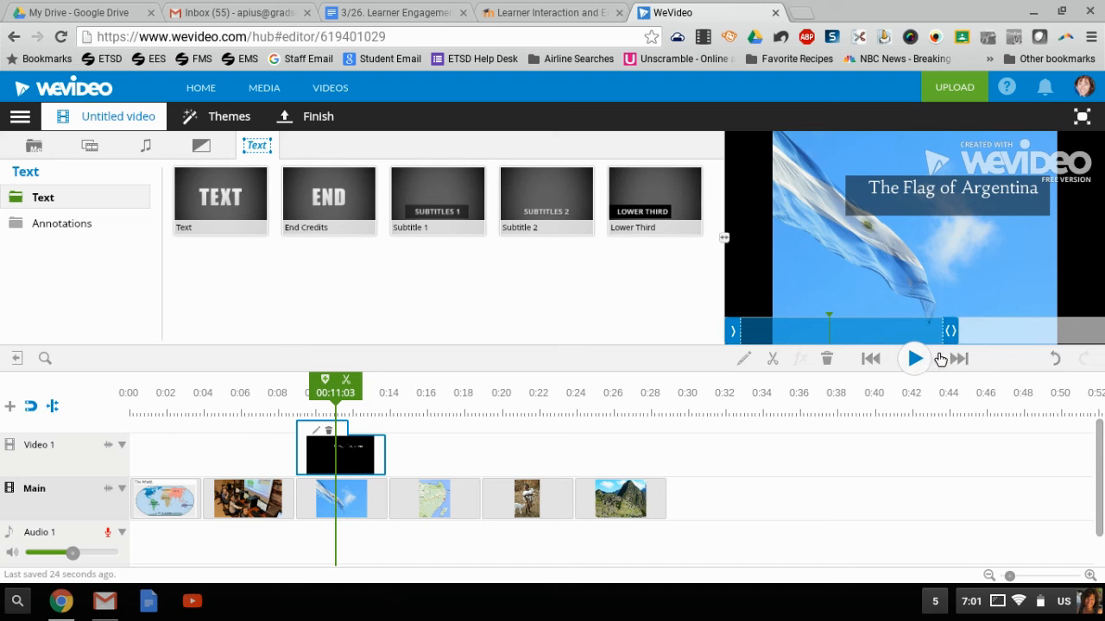
left_click(916, 366)
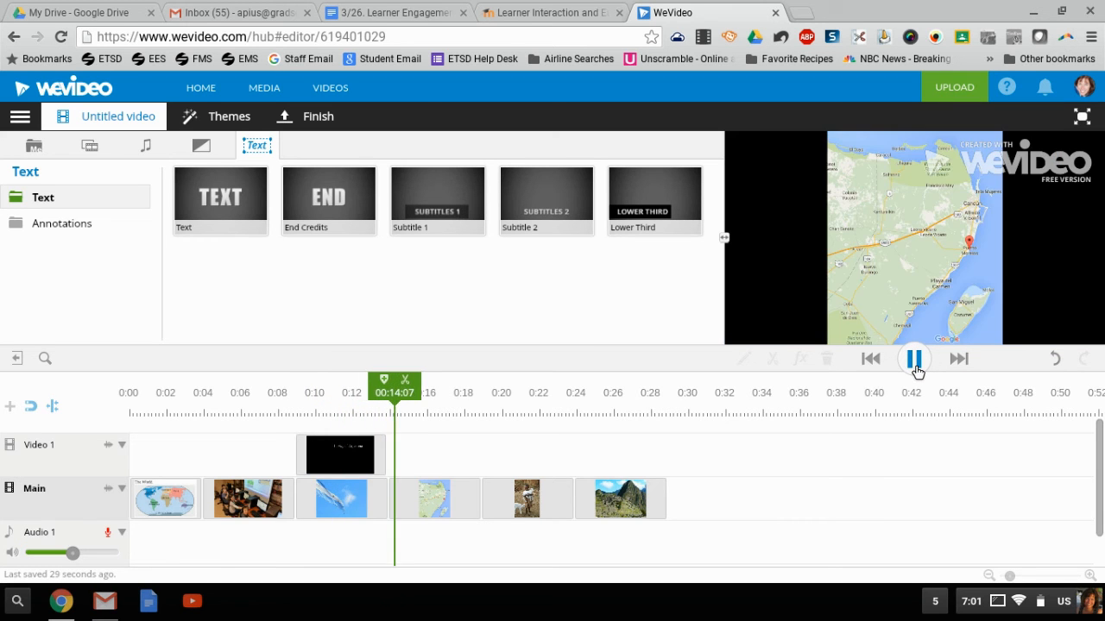
left_click(916, 367)
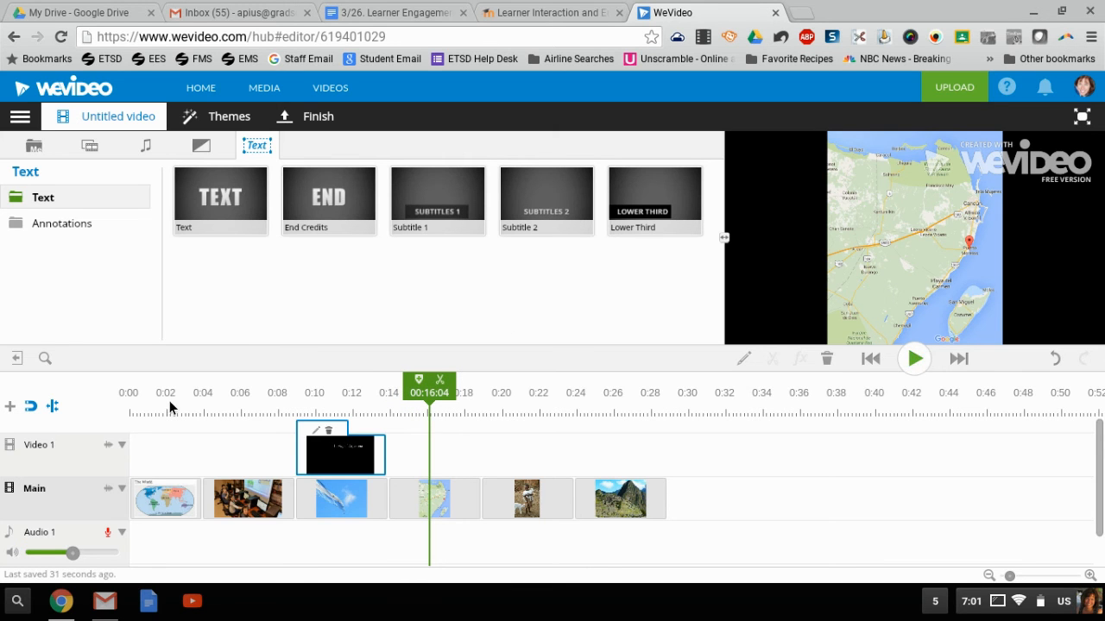
Add Cross fade transitions between the world map and classroom clips and between the classroom and flag clips.
left_click(202, 148)
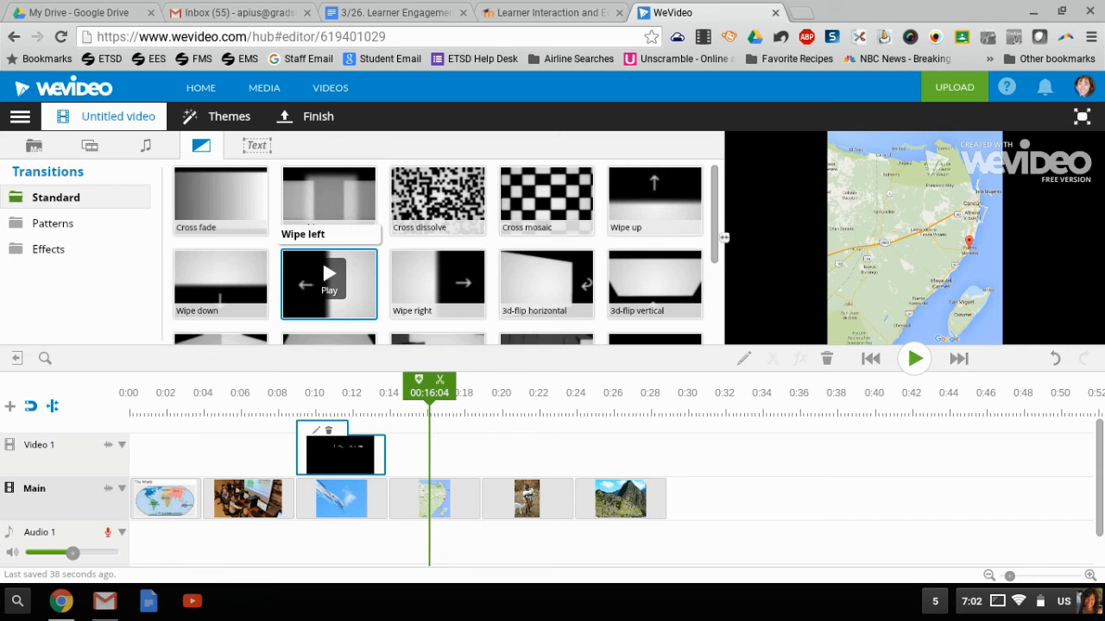
mouse_move(249, 211)
left_mouse_down()
mouse_move(173, 355)
mouse_move(138, 488)
mouse_move(239, 485)
left_mouse_up()
left_click_drag(244, 216, 304, 507)
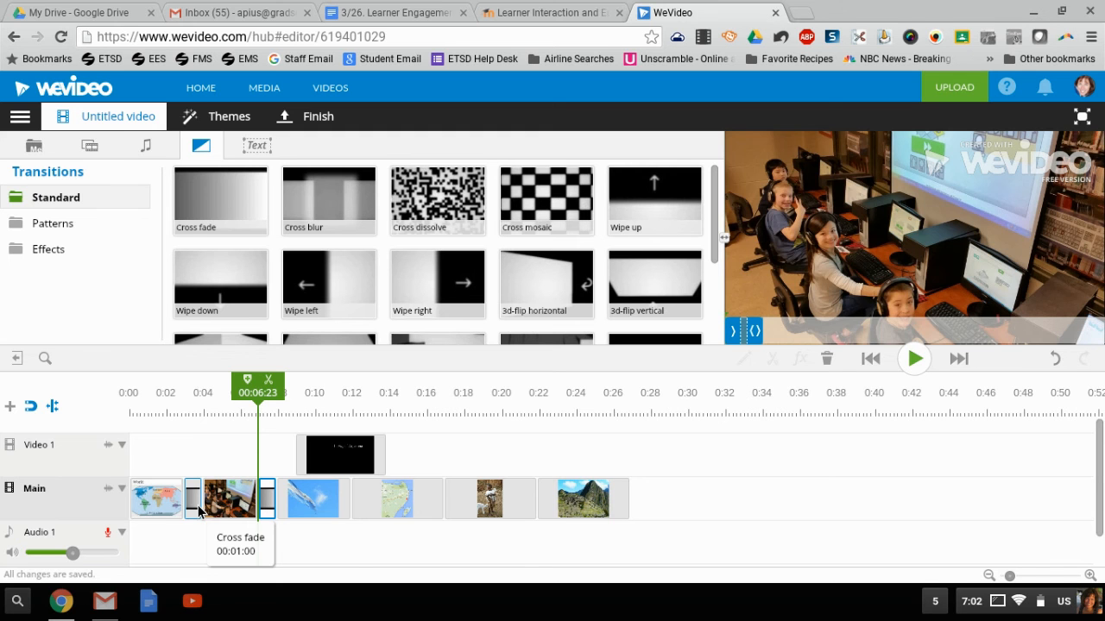
Shorten both cross fades, before and after the classroom clip, to less than one second each.
left_click(195, 503)
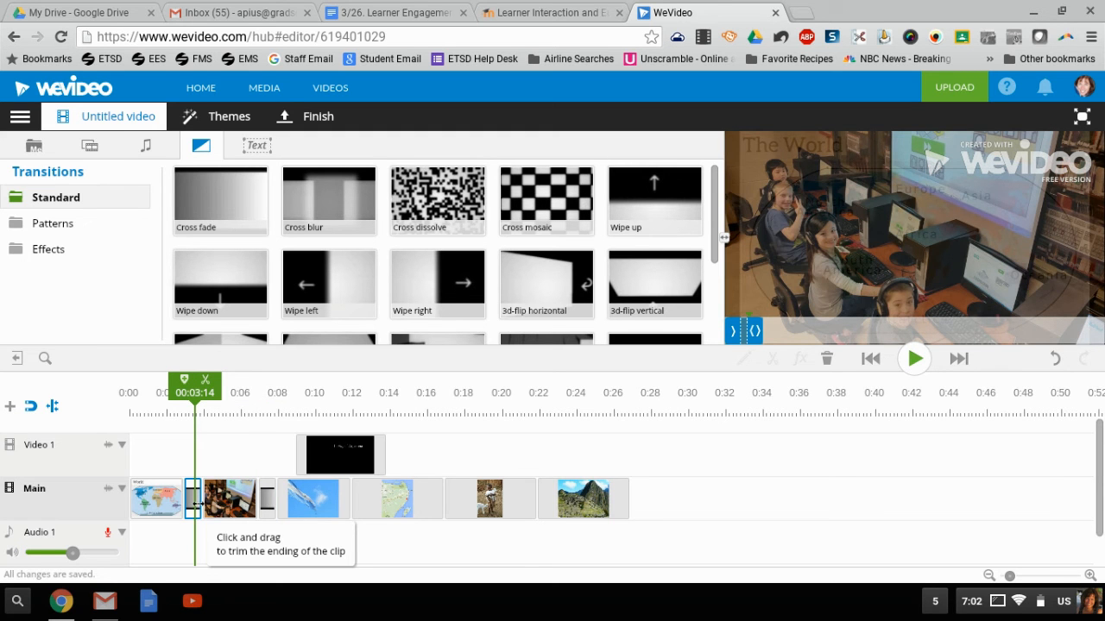
left_click_drag(196, 505, 195, 505)
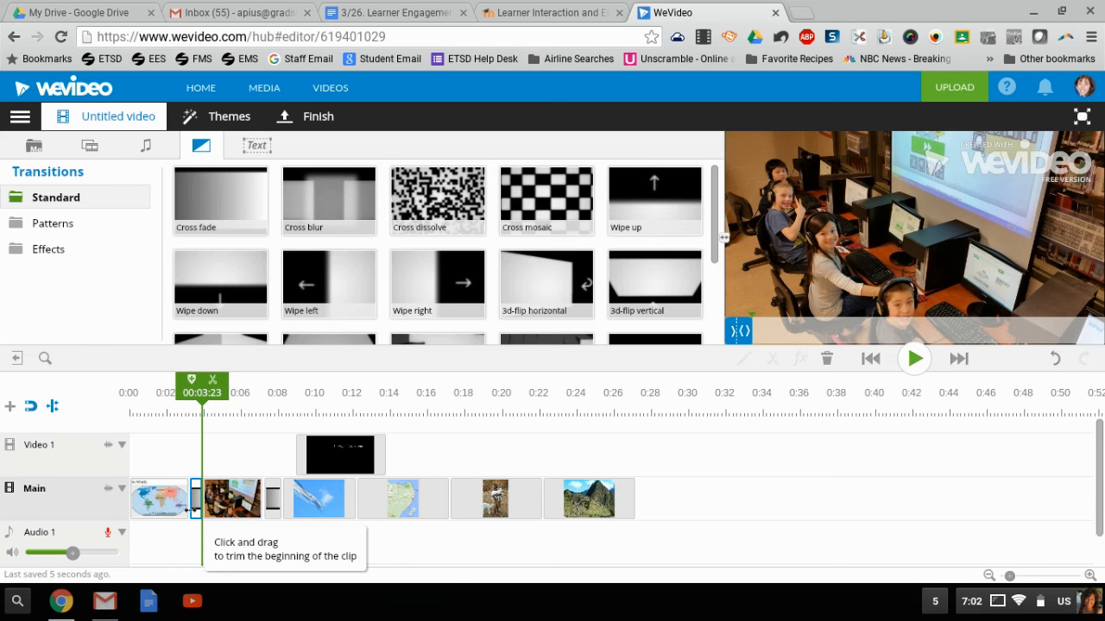
left_click(1090, 576)
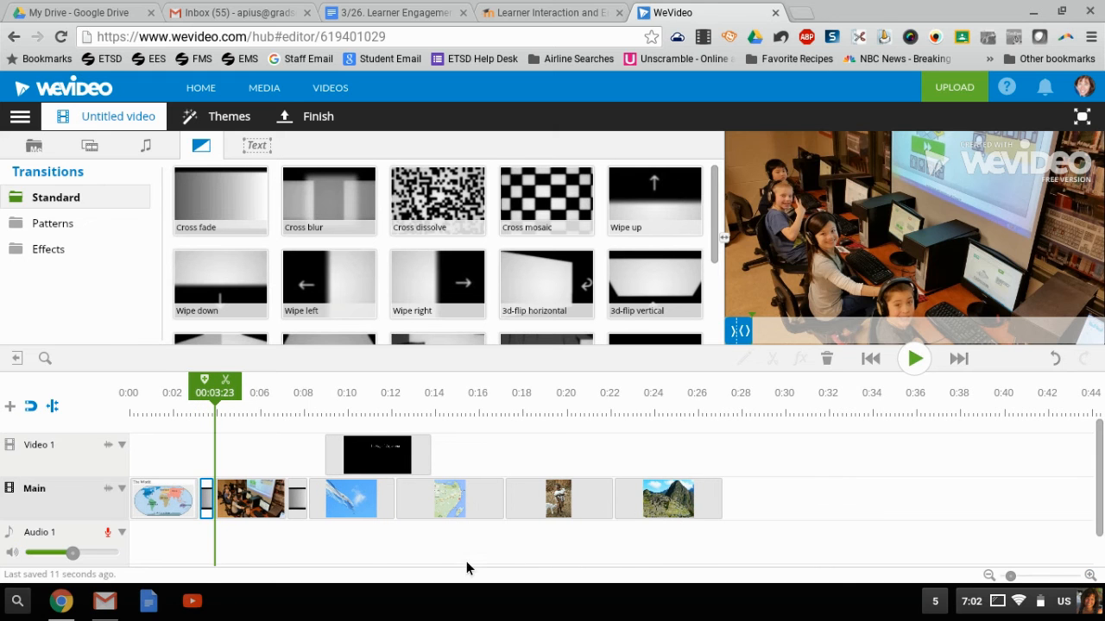
left_click(297, 499)
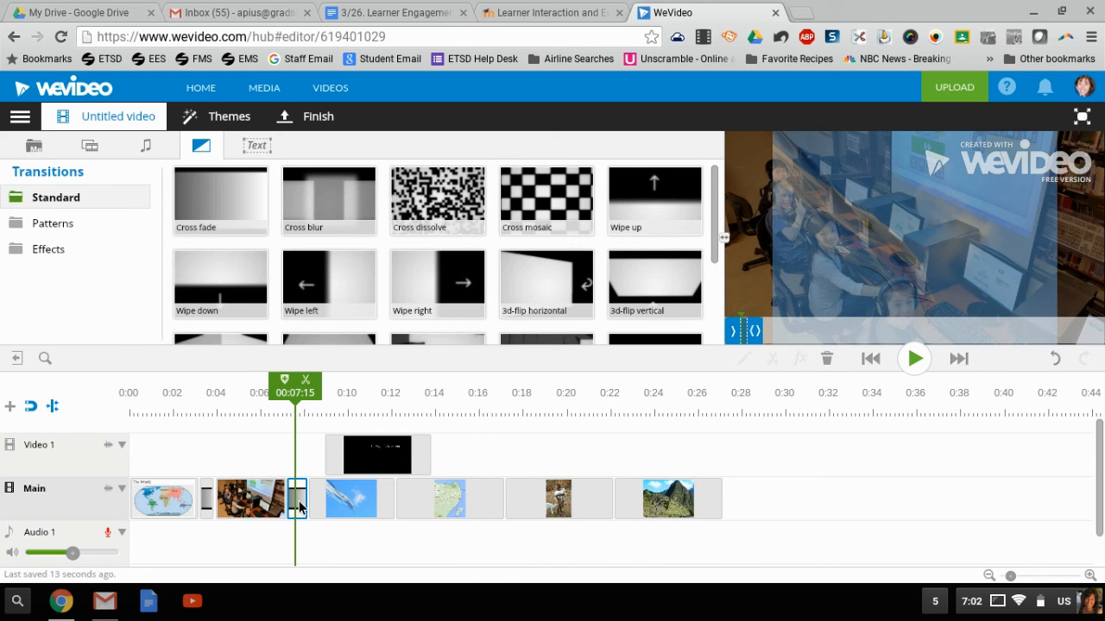
left_click_drag(303, 498, 298, 500)
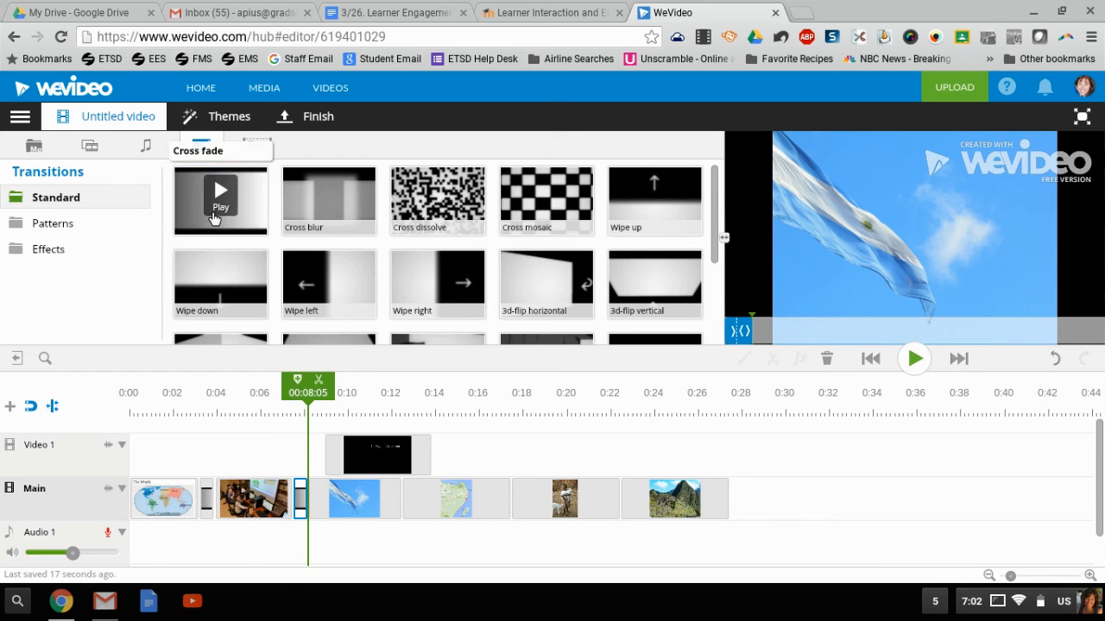
Insert a plain Text title clip at the start of the Main track and trim it to about 5 seconds.
left_click(260, 146)
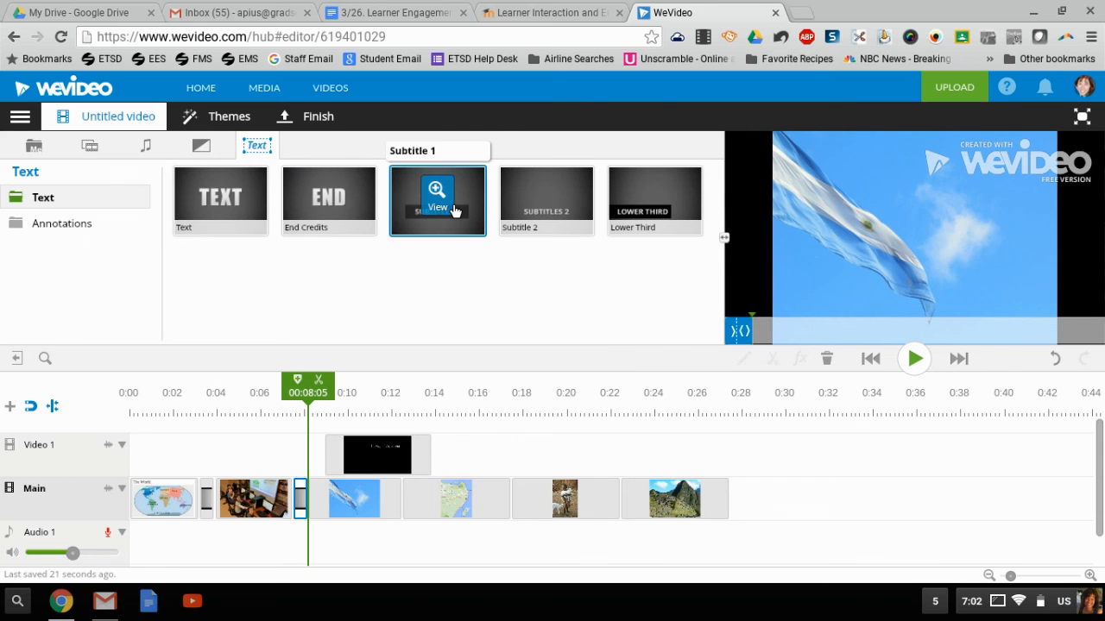
left_click_drag(220, 191, 138, 489)
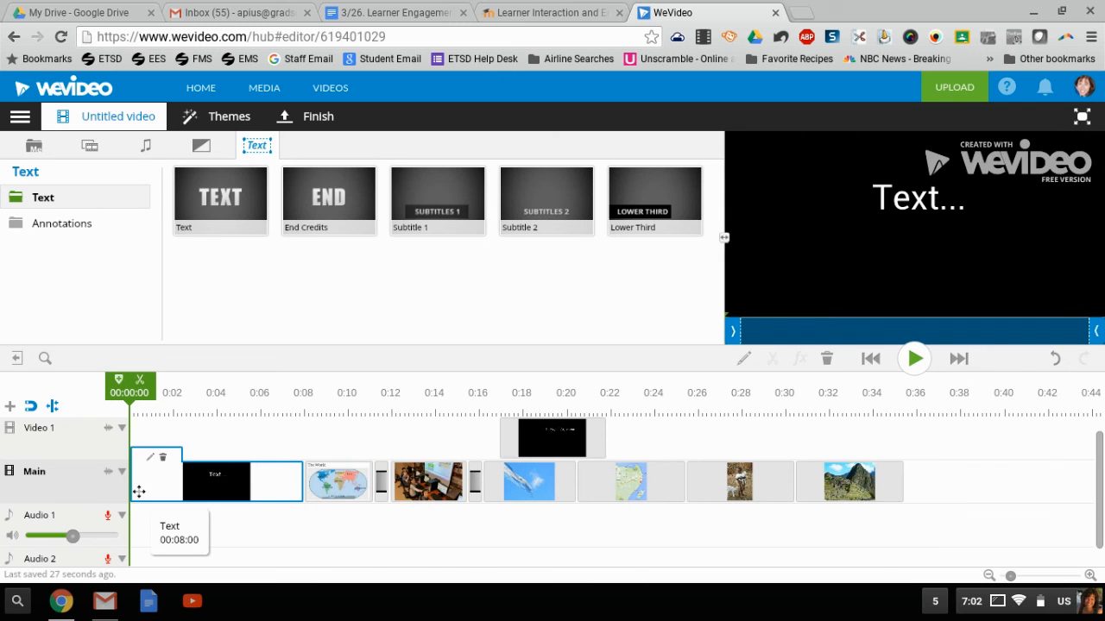
left_click_drag(302, 480, 234, 486)
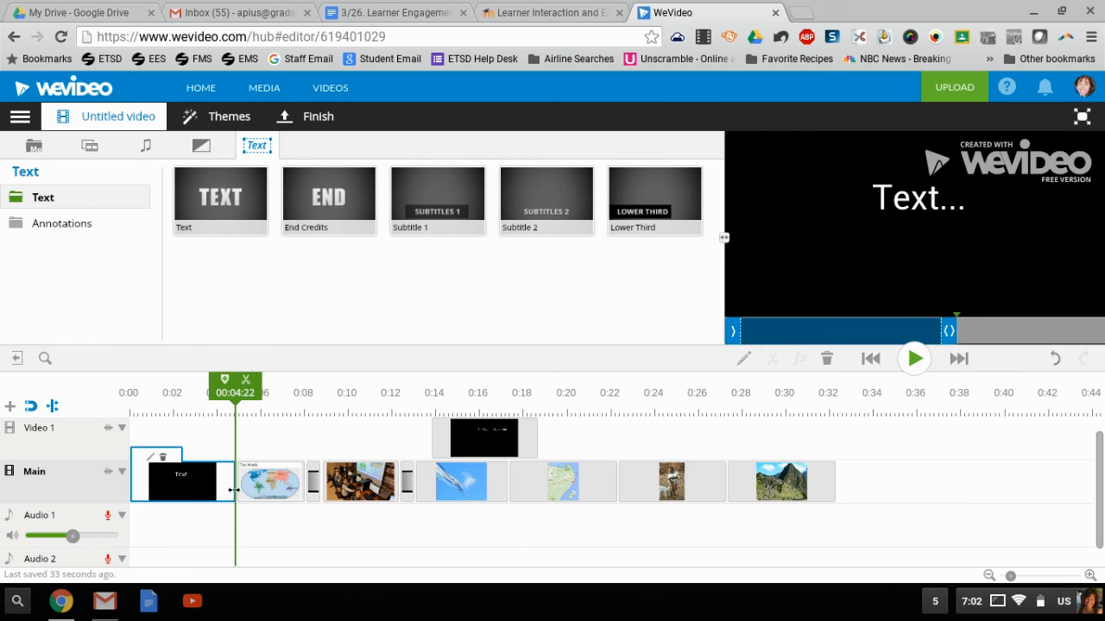
Replace the opening title's placeholder text with "Presentation on South America".
left_click(153, 461)
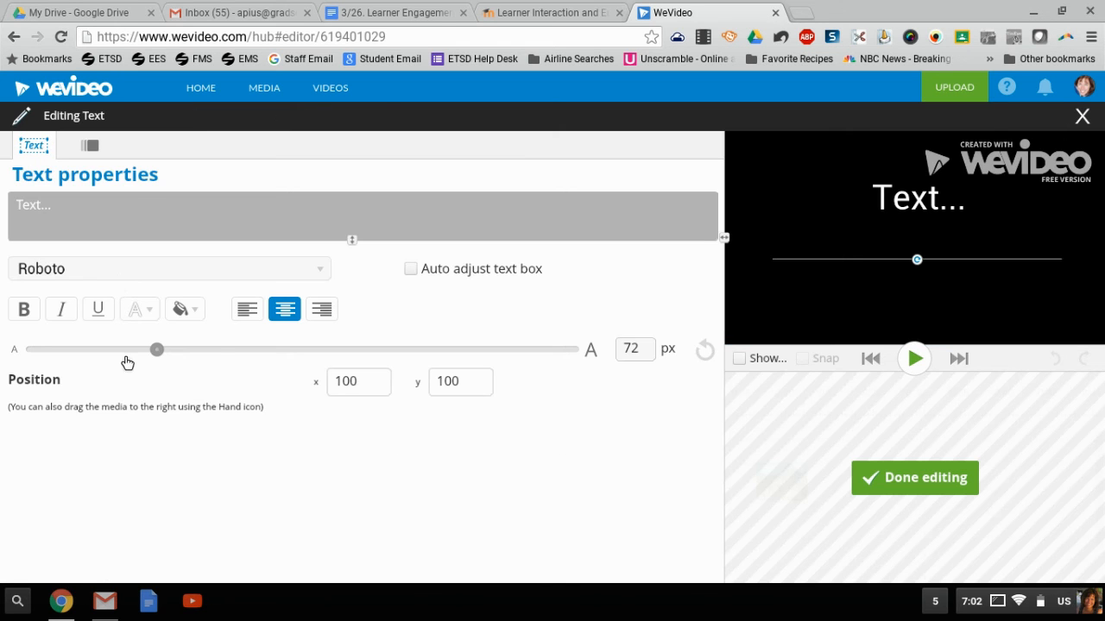
key("BackSpace")
key("BackSpace")
key("BackSpace")
key("BackSpace")
key("BackSpace")
key("BackSpace")
key("BackSpace")
type("PRese")
key("BackSpace")
key("BackSpace")
key("BackSpace")
key("BackSpace")
type("resentation on")
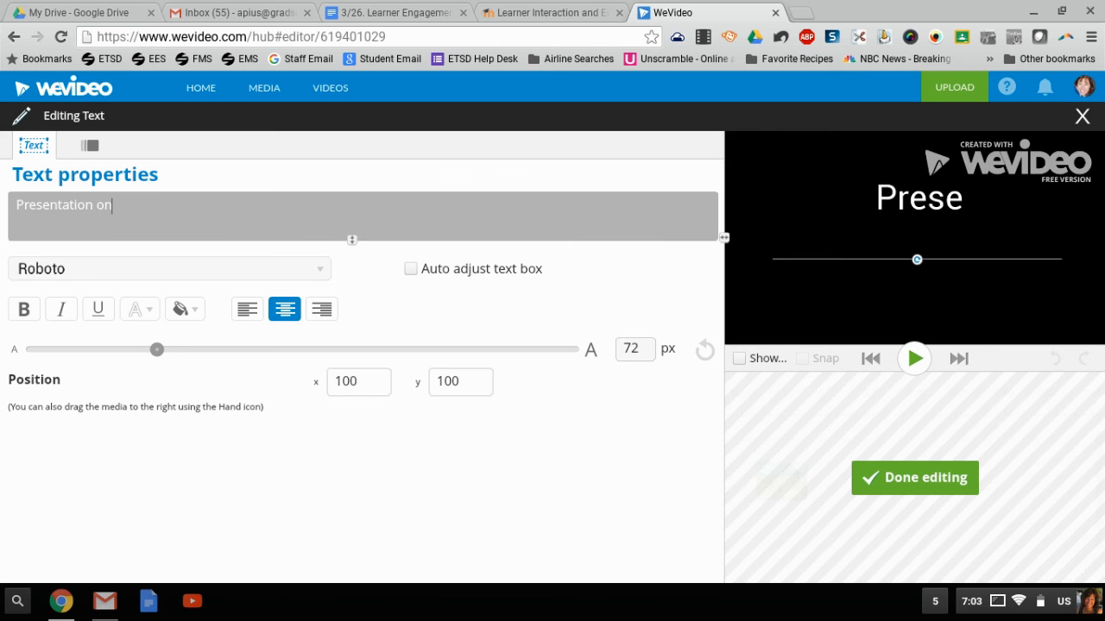
type(" South America")
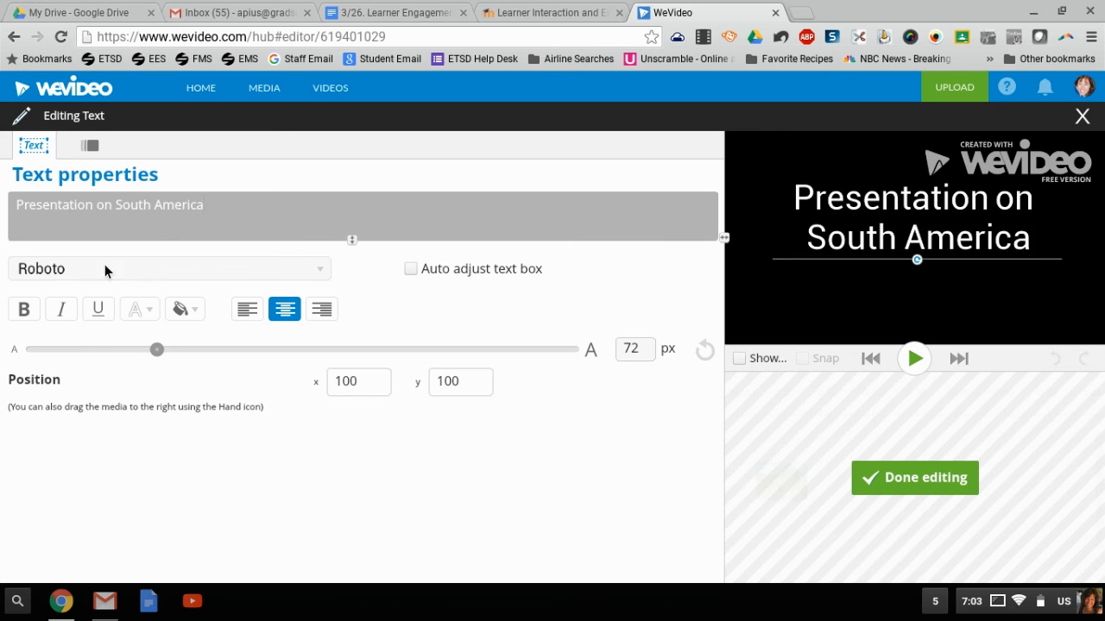
Change the opening title's font to Habibi and finish editing the text clip.
left_click_drag(215, 214, 10, 216)
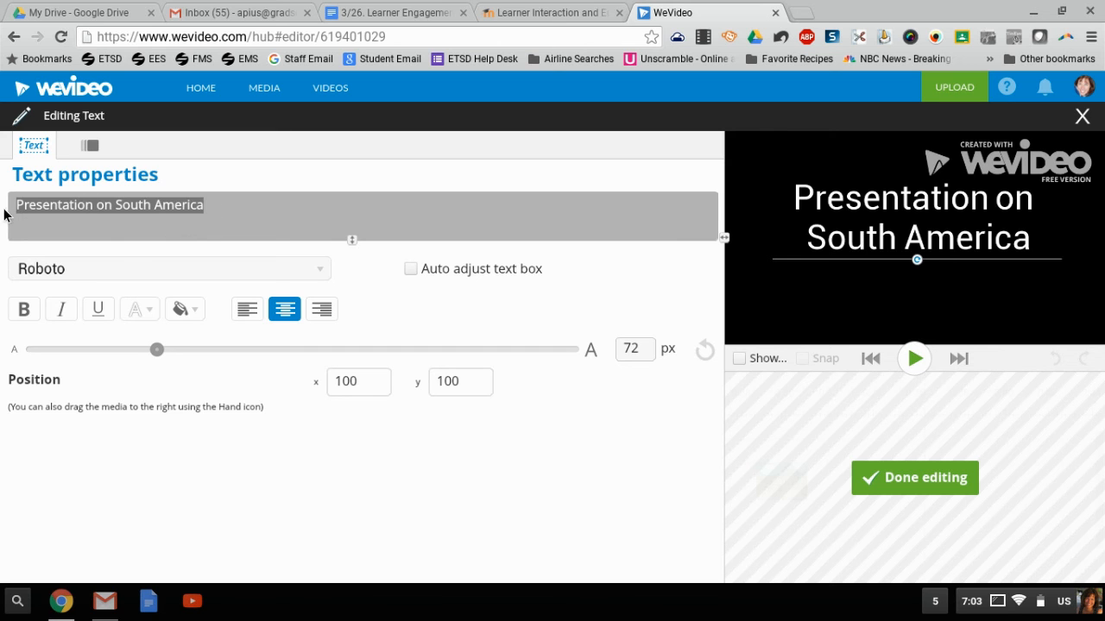
left_click(134, 269)
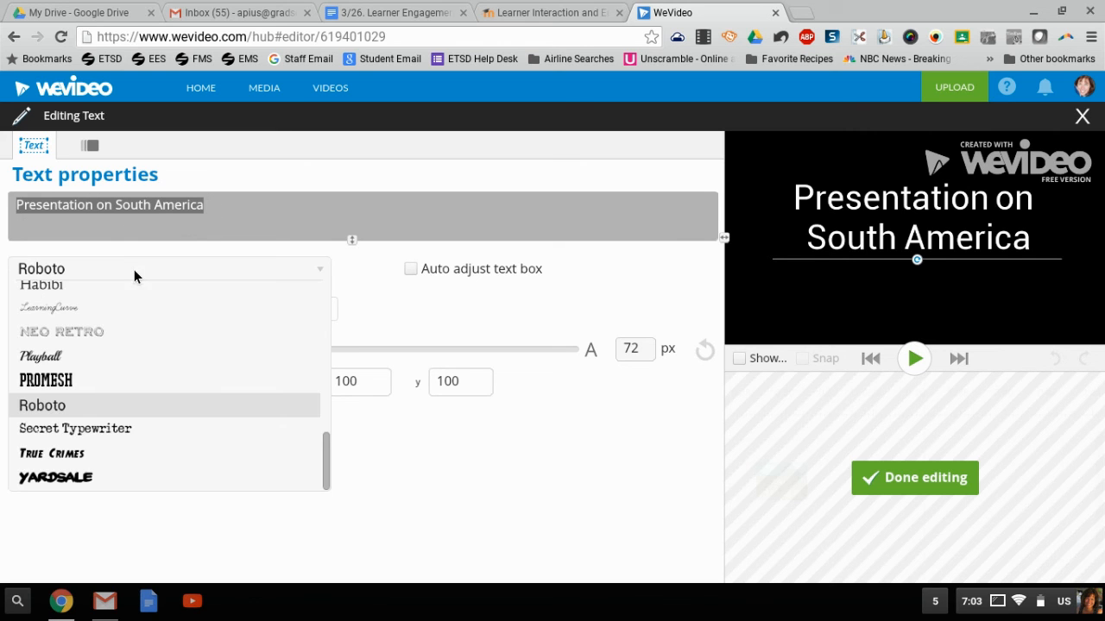
left_click(84, 288)
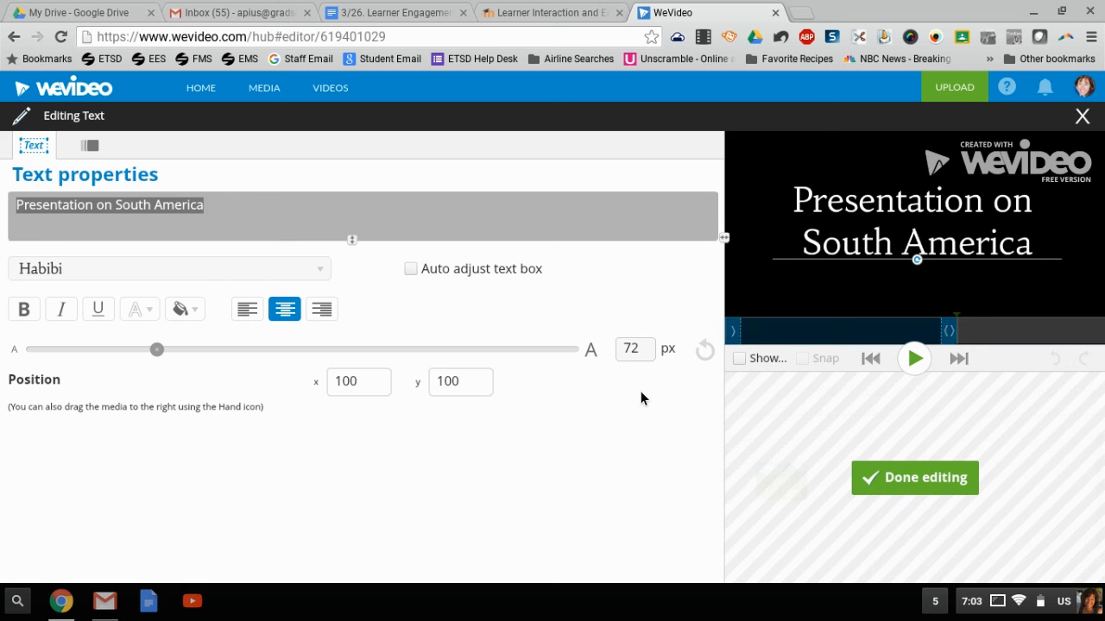
left_click(921, 477)
Play back the video from about 2 seconds to review the title, transitions and subtitle.
left_click_drag(231, 386, 173, 388)
left_click(917, 361)
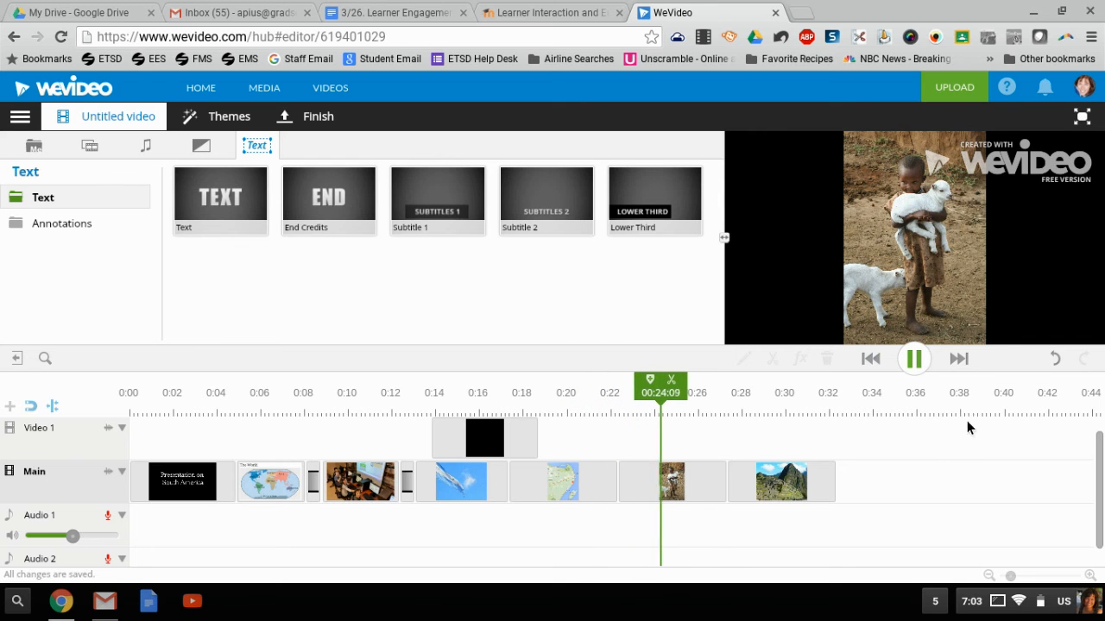
left_click(925, 371)
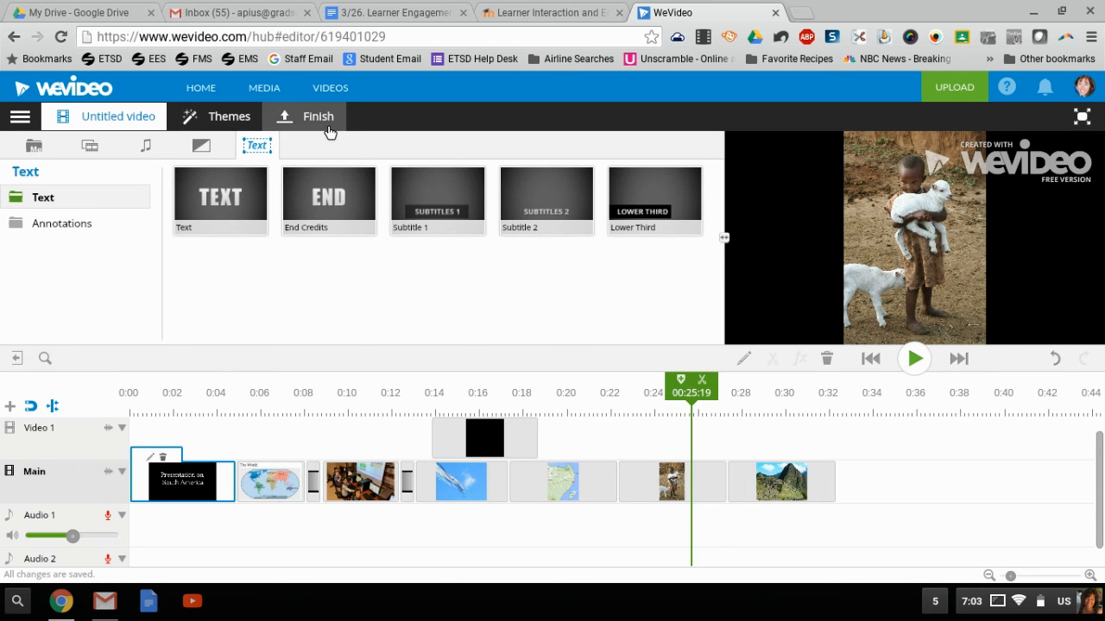
Rename the untitled video as "Presentation on South America" and dismiss the save confirmation.
left_click(140, 125)
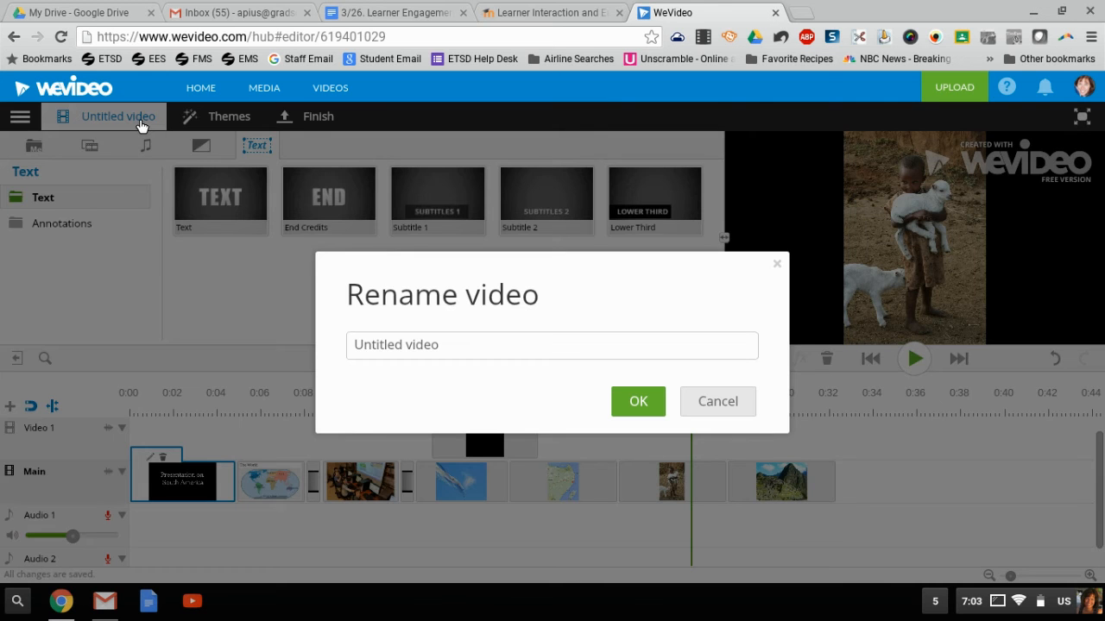
left_click(452, 353)
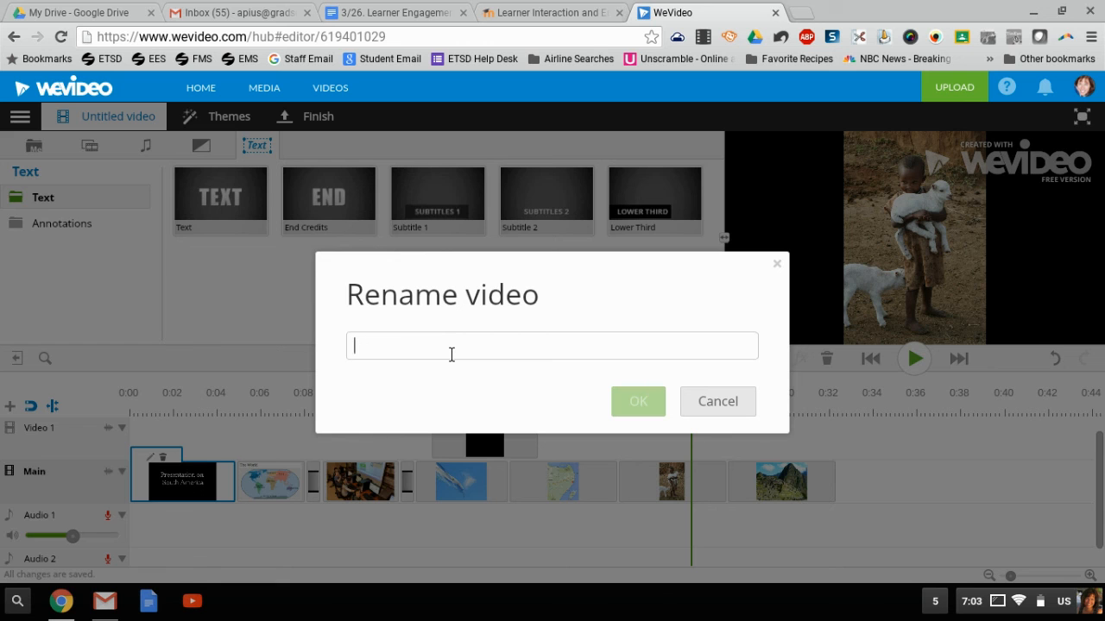
type("Presentation")
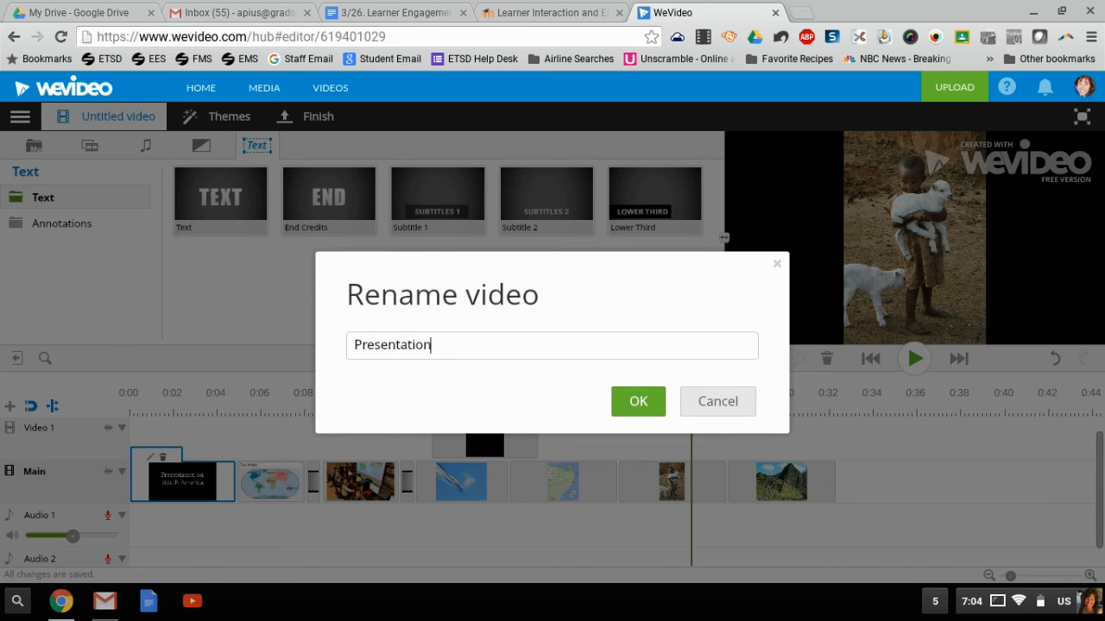
type(" of")
key("BackSpace")
key("BackSpace")
type("n South ")
type("Amer")
type("ci")
key("BackSpace")
key("BackSpace")
type("ica")
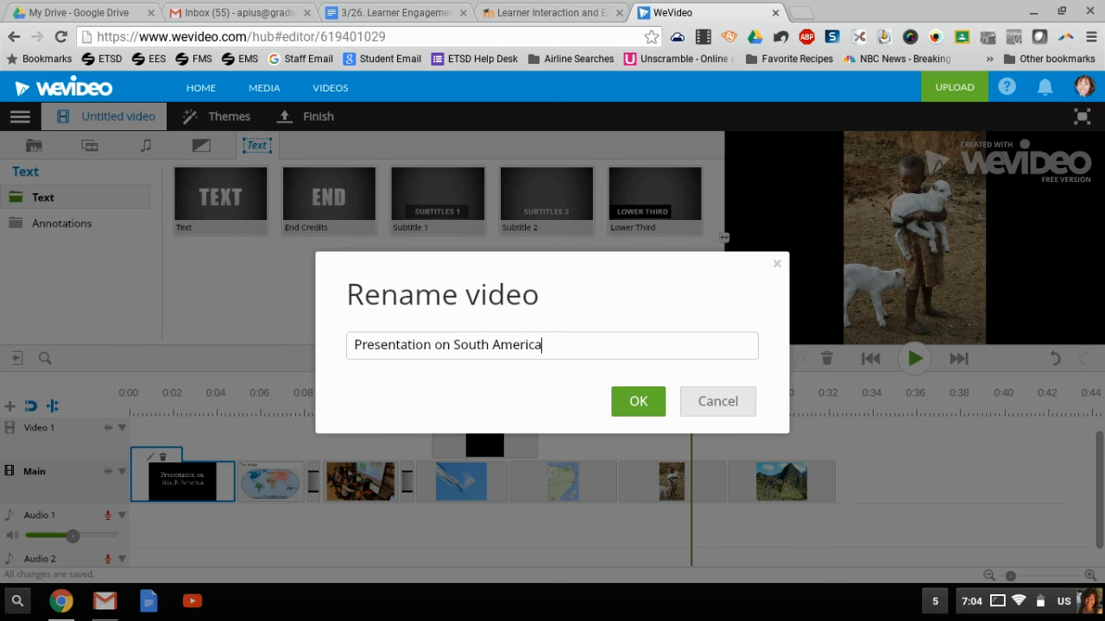
left_click(637, 404)
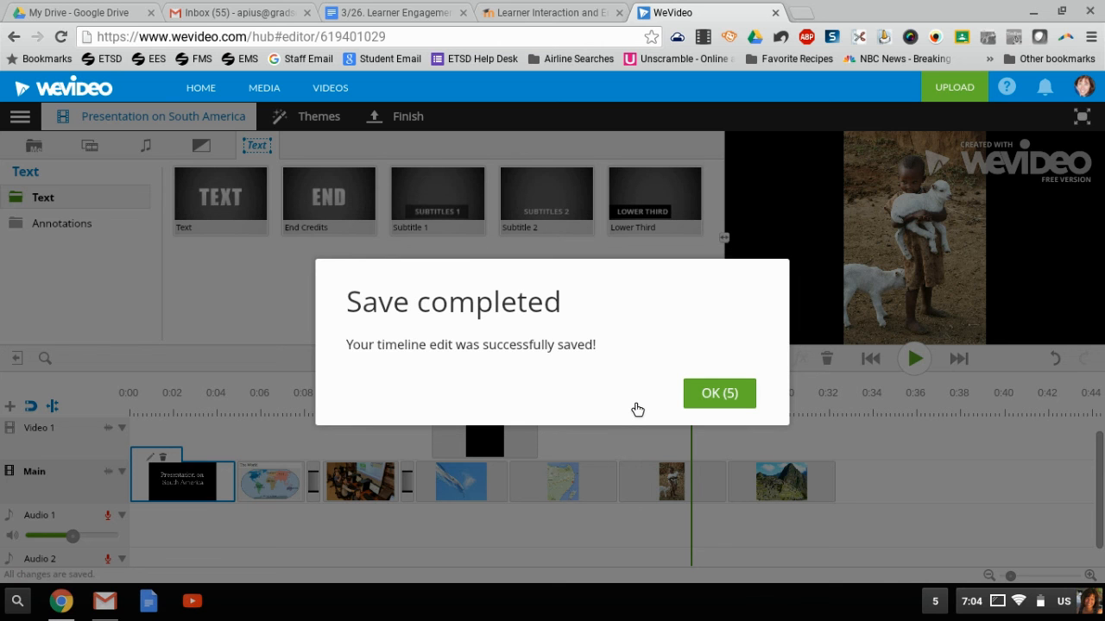
left_click(723, 402)
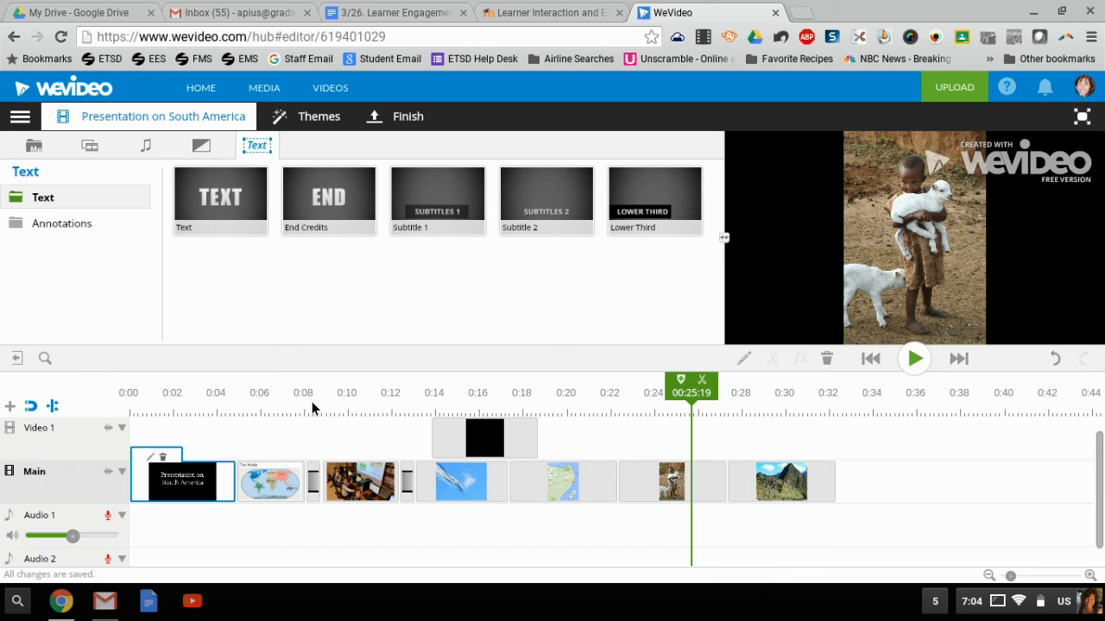
Add a plain Text title clip at the end of the Main track and trim it to about 5 seconds.
left_click_drag(251, 227, 885, 496)
left_click_drag(1010, 483, 947, 485)
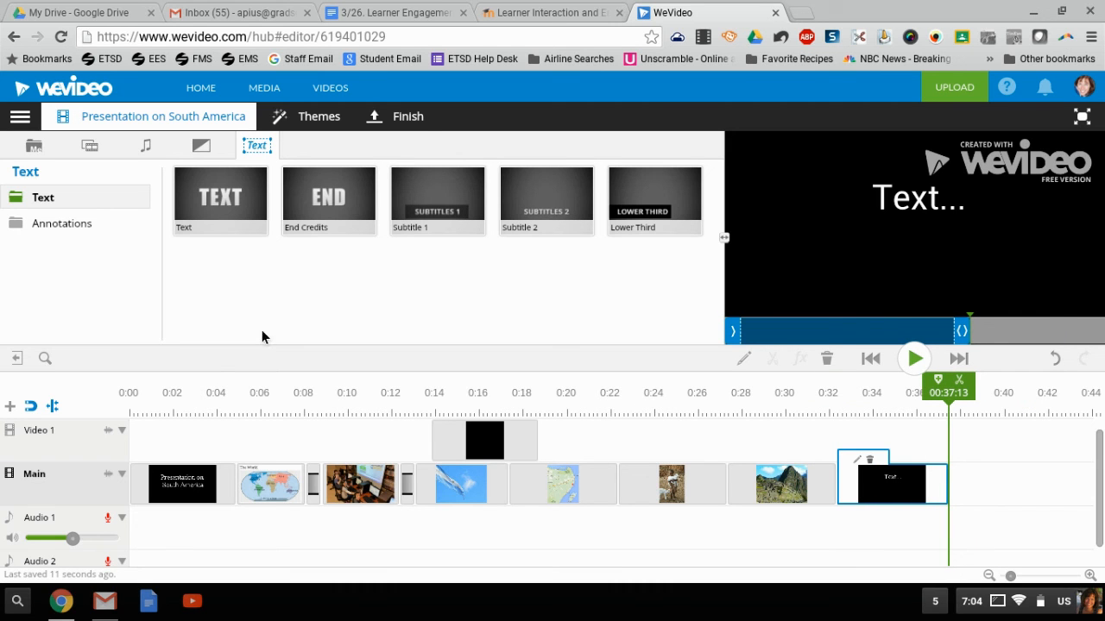
Add Google Drive as an export destination, allow WeVideo the requested account access, and finish the video at 720p HD.
left_click(420, 126)
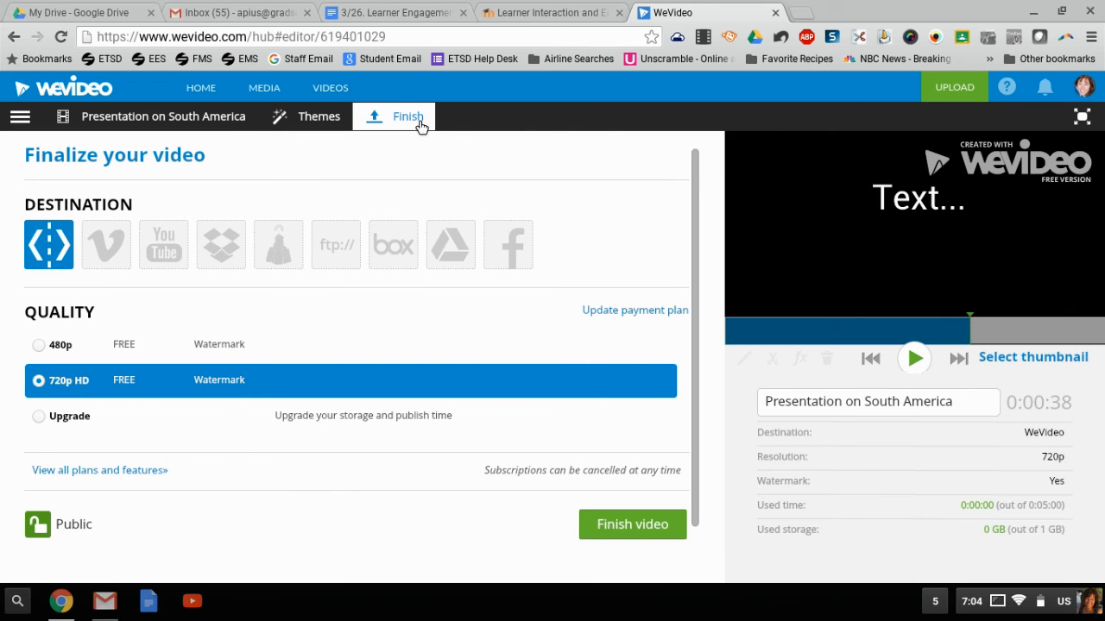
left_click(451, 247)
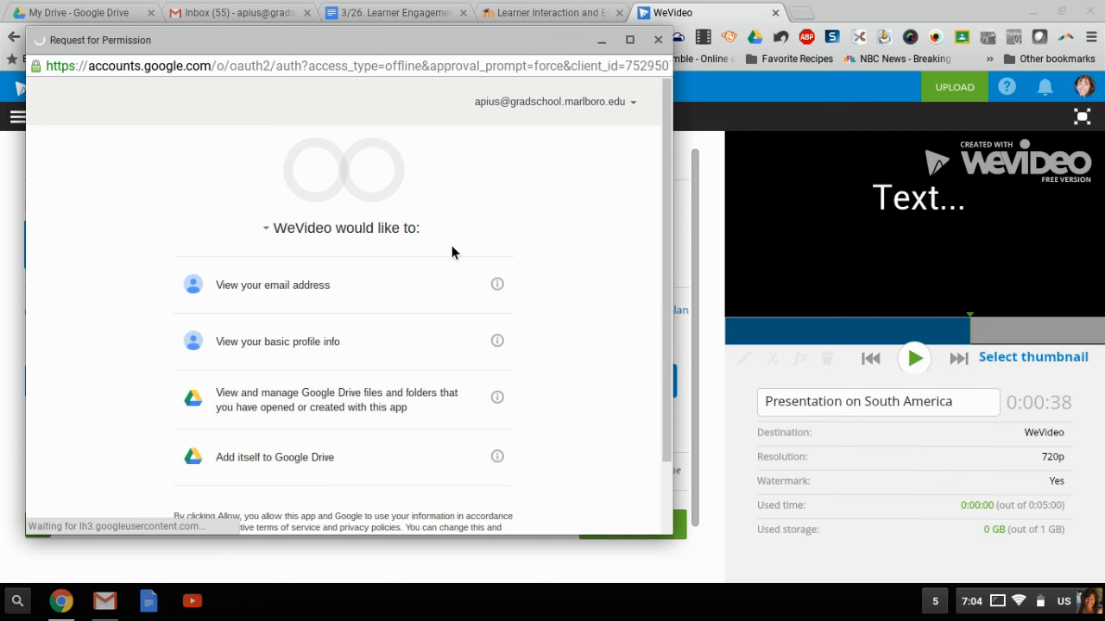
left_click_drag(667, 268, 667, 345)
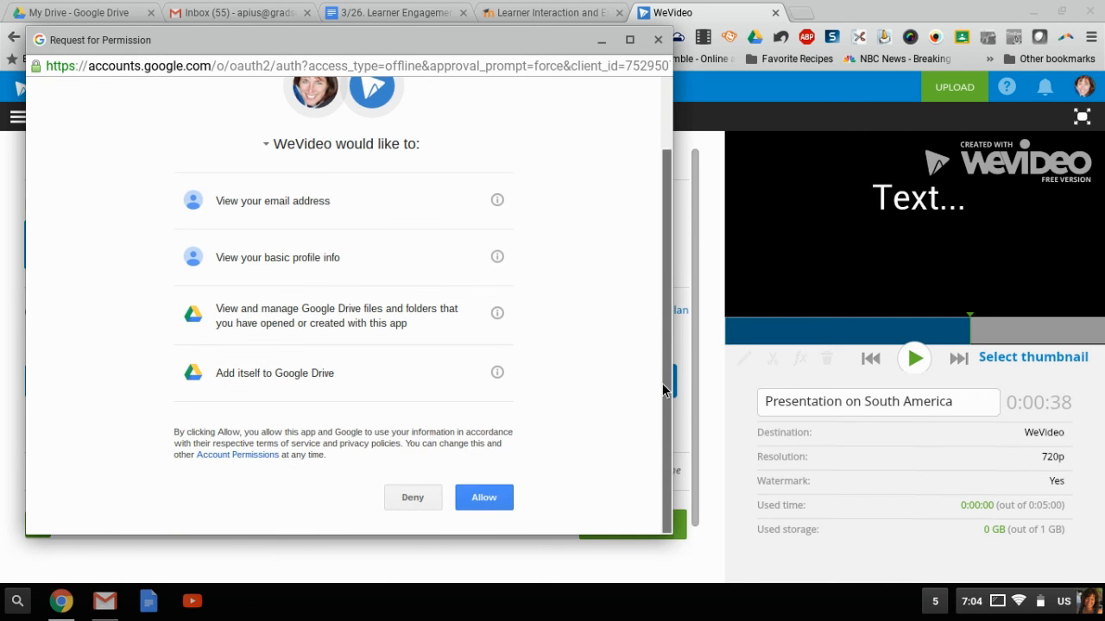
left_click(497, 500)
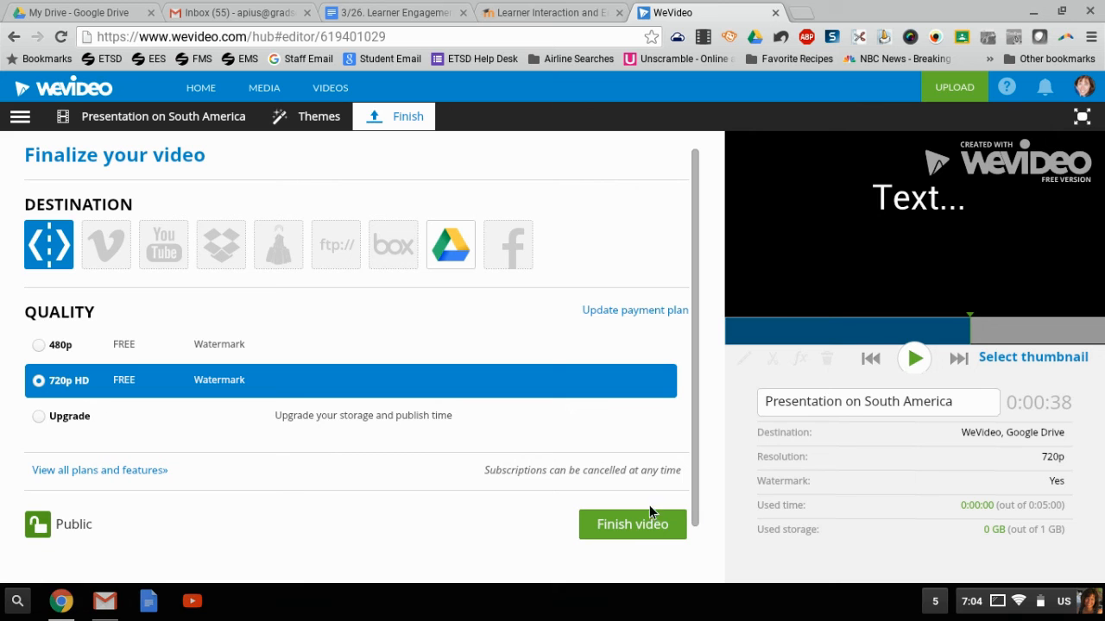
left_click(641, 528)
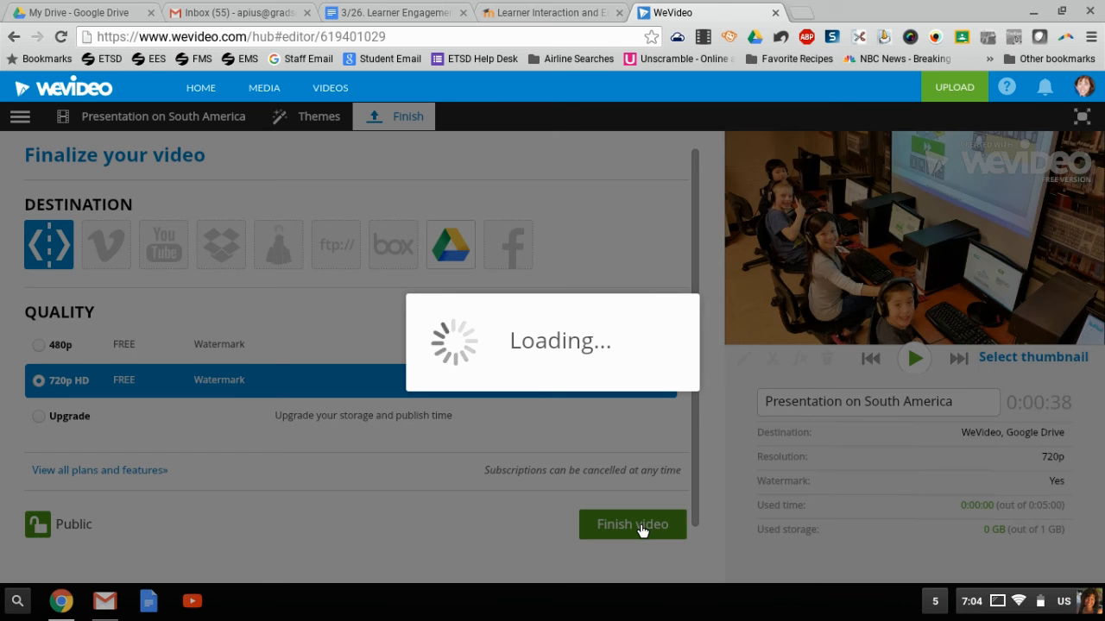